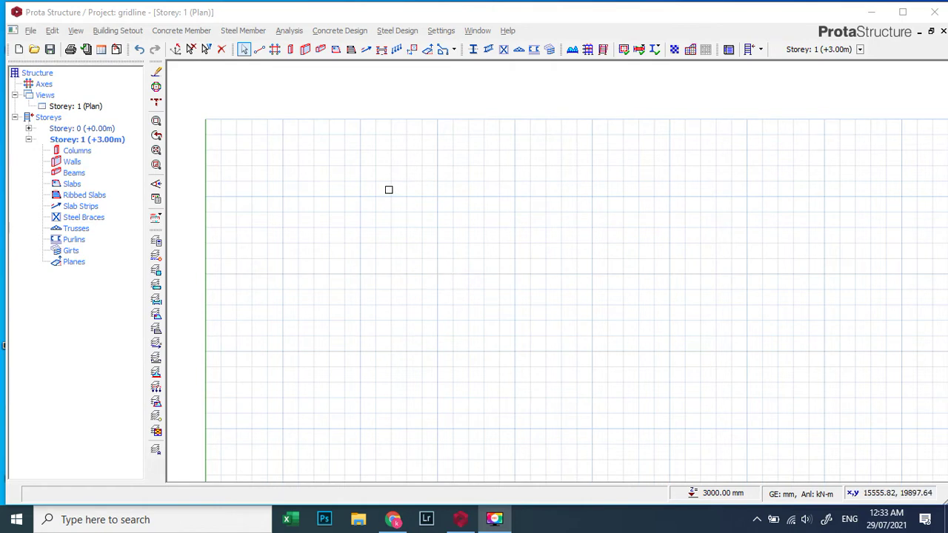
Draw a vertical axis labelled A, about 11500 mm long, in the upper-left area of the Storey 1 plan.
{"action": "left_click", "coordinate": [259, 50]}
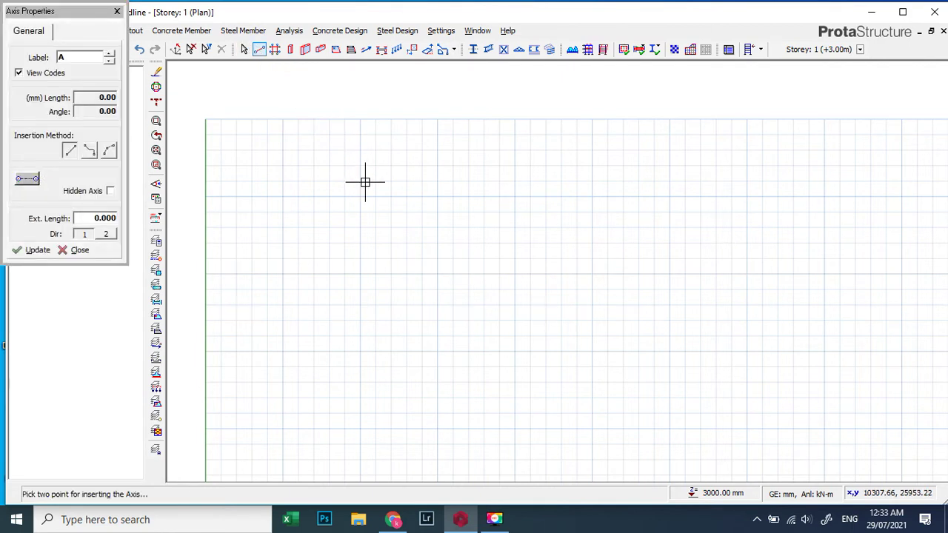
{"action": "double_click", "coordinate": [60, 59]}
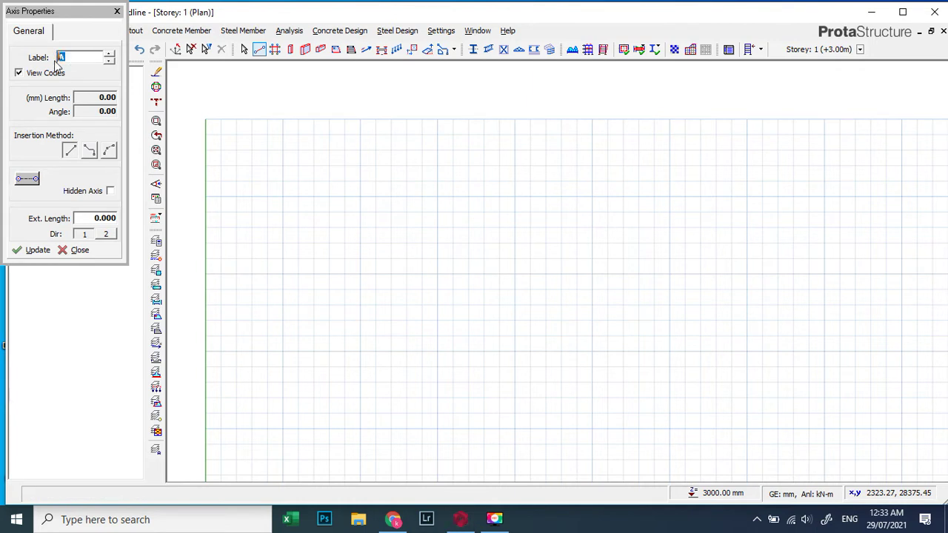
{"action": "left_click", "coordinate": [366, 209]}
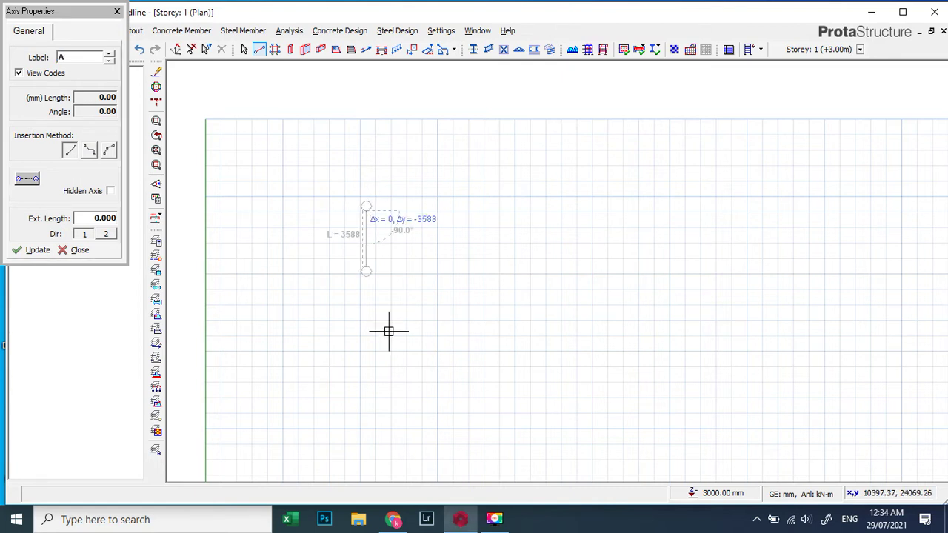
{"action": "left_click", "coordinate": [366, 391]}
{"action": "scroll", "coordinate": [364, 205], "scroll_direction": "up", "scroll_amount": 2}
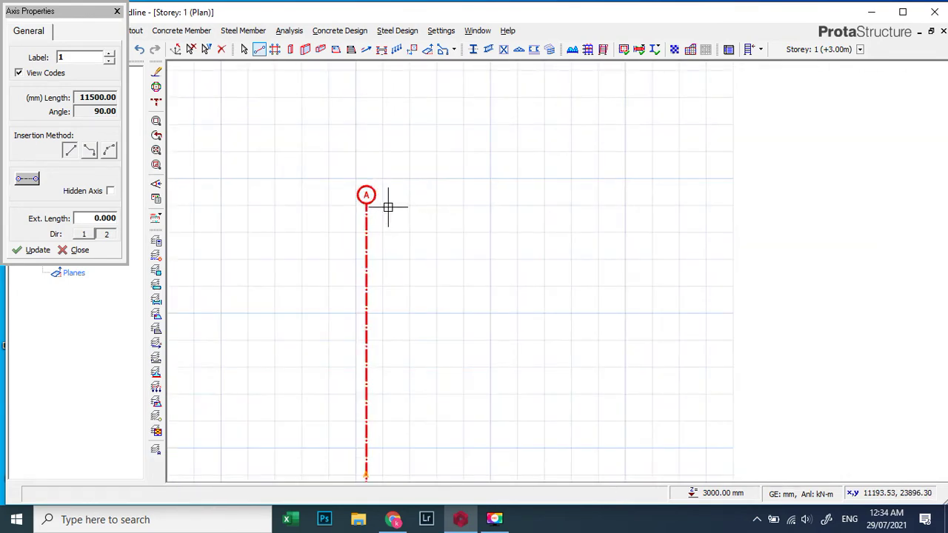
{"action": "key", "text": "Escape"}
Offset axis A towards the right four times in succession, spacing the new vertical axes freehand about 3 m apart.
{"action": "right_click", "coordinate": [367, 200]}
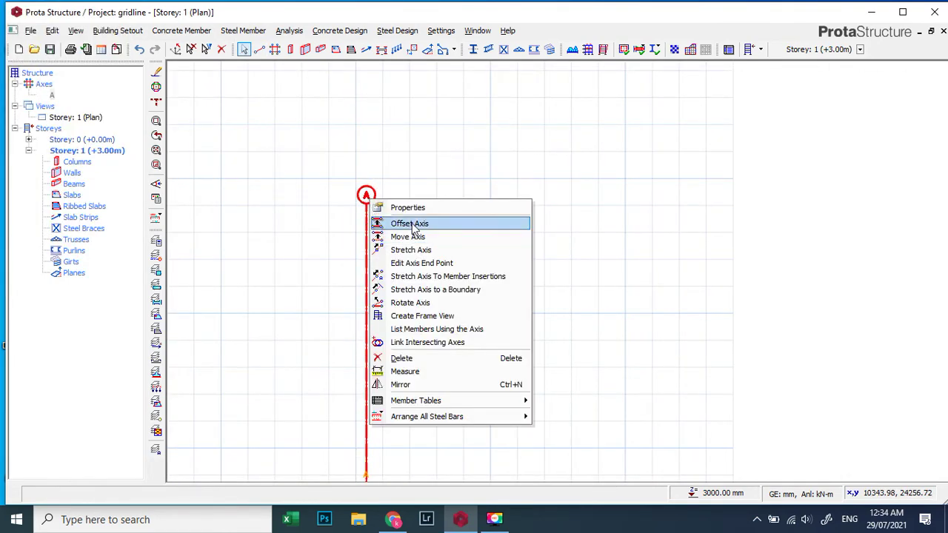
{"action": "left_click", "coordinate": [409, 223]}
{"action": "left_click", "coordinate": [448, 222]}
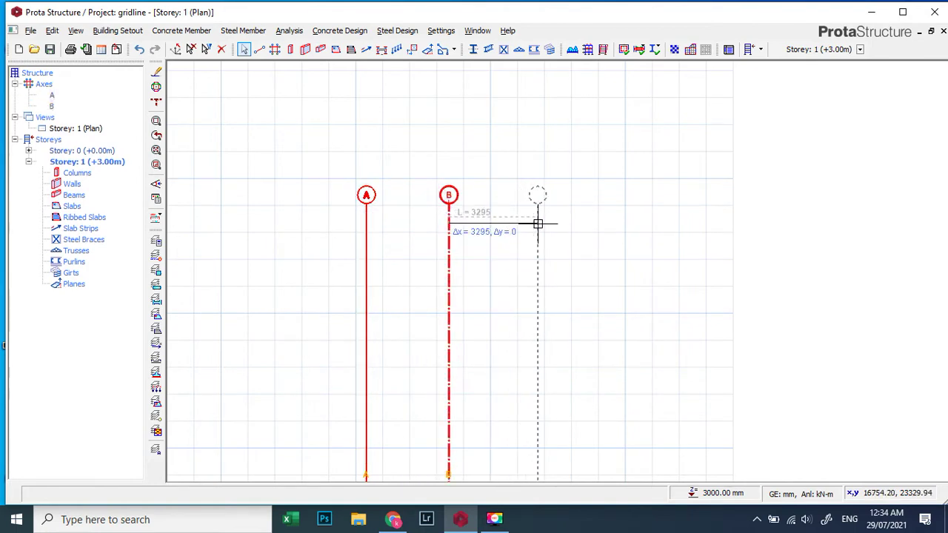
{"action": "left_click", "coordinate": [538, 222]}
{"action": "left_click", "coordinate": [631, 222]}
{"action": "left_click", "coordinate": [708, 224]}
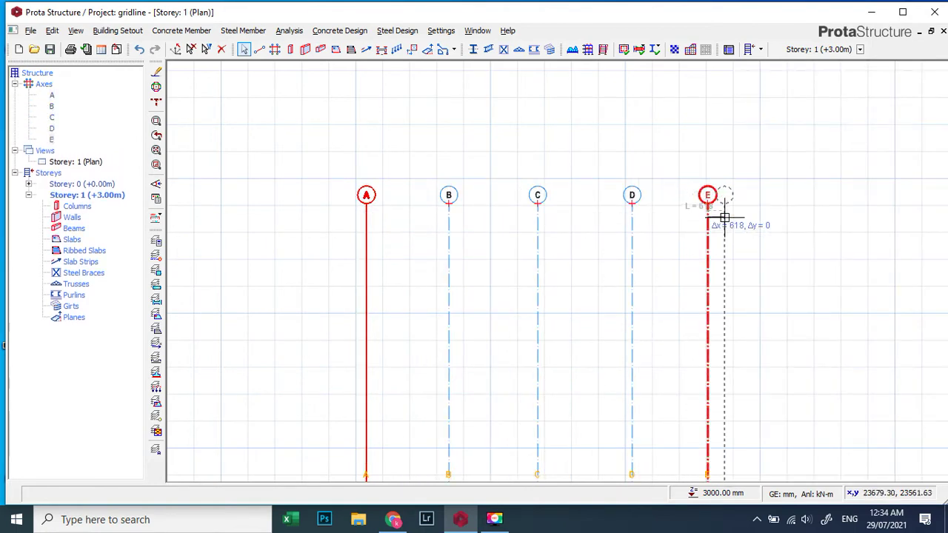
{"action": "key", "text": "Escape"}
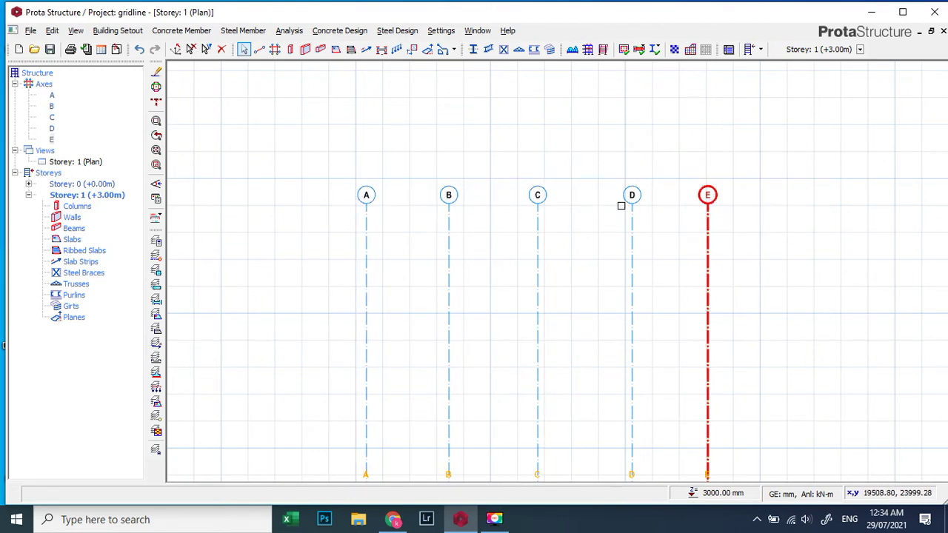
Change the label of axis A to 1 in its axis properties.
{"action": "left_click", "coordinate": [366, 195]}
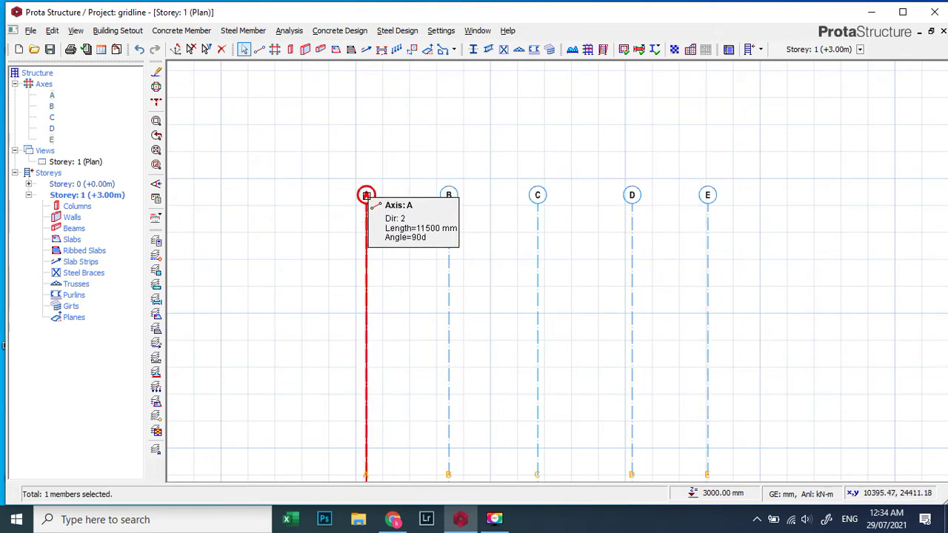
{"action": "right_click", "coordinate": [366, 195]}
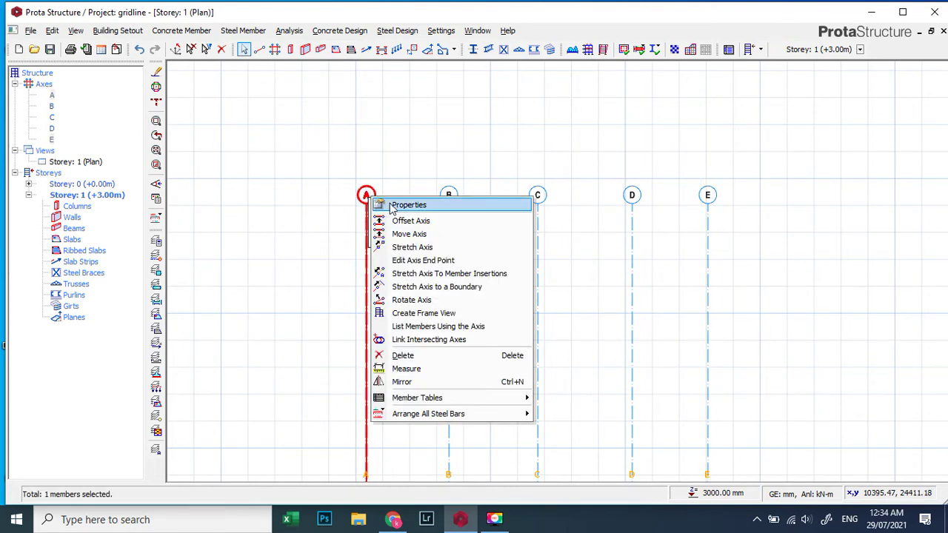
{"action": "left_click", "coordinate": [395, 209]}
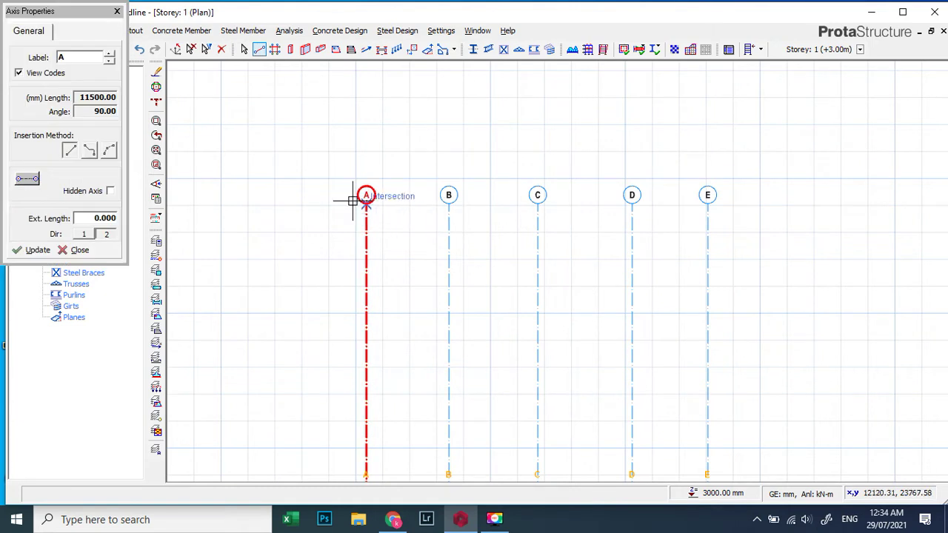
{"action": "left_click_drag", "start_coordinate": [74, 58], "coordinate": [55, 60]}
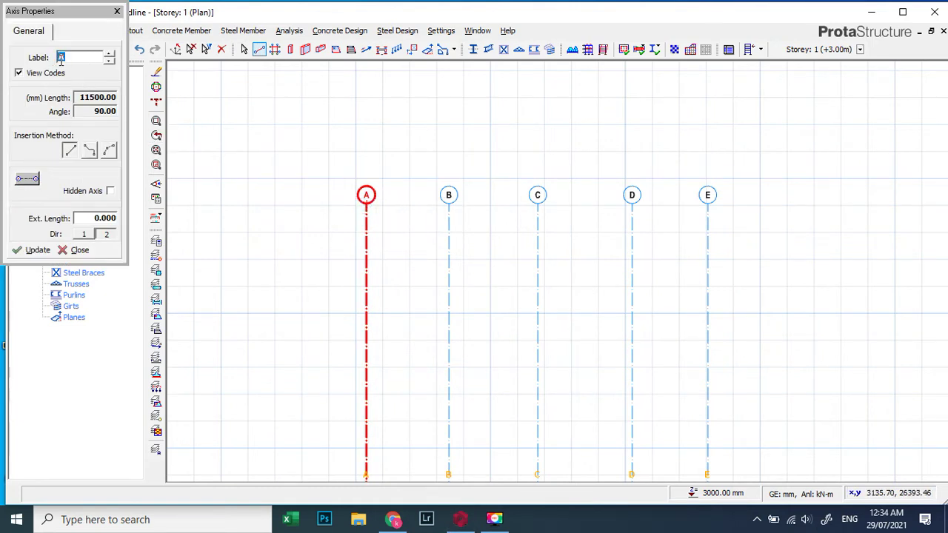
{"action": "type", "text": "1"}
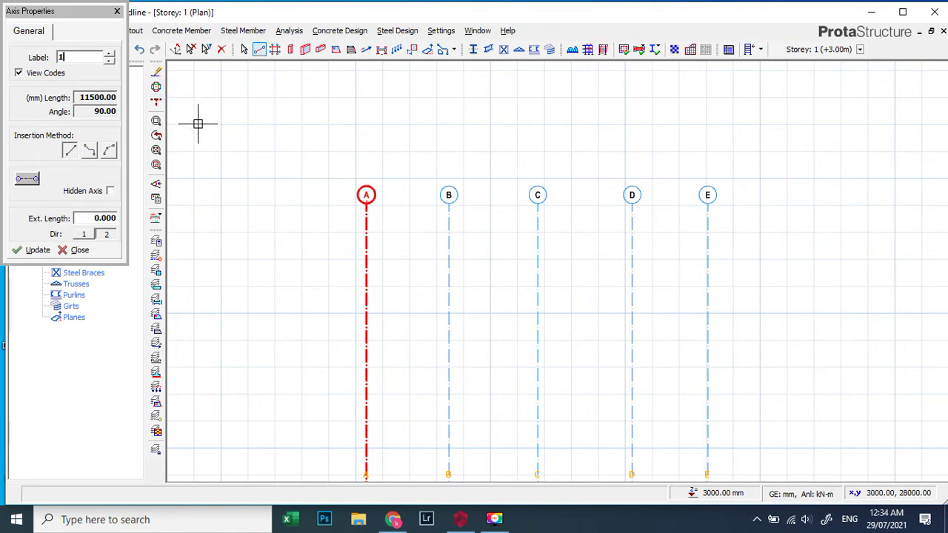
{"action": "left_click", "coordinate": [35, 250]}
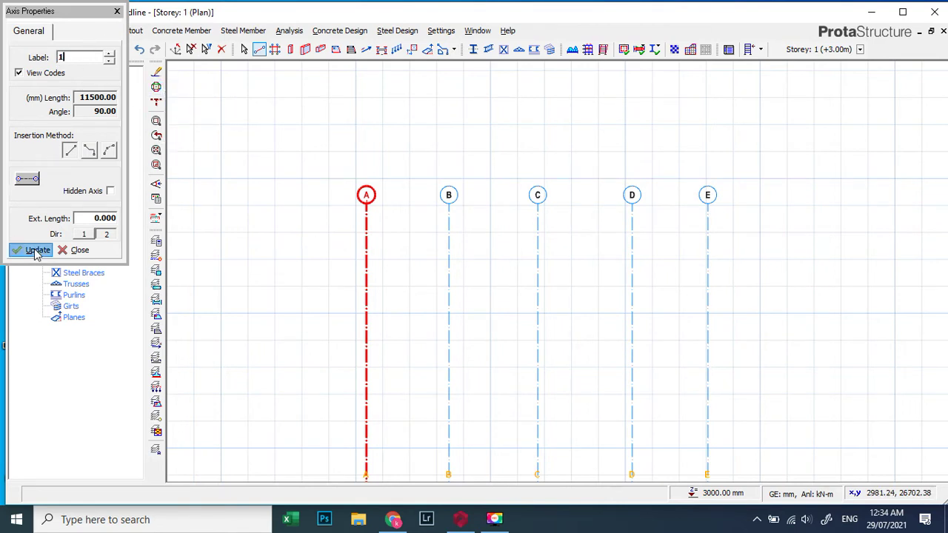
{"action": "scroll", "coordinate": [461, 205], "scroll_direction": "up", "scroll_amount": 1}
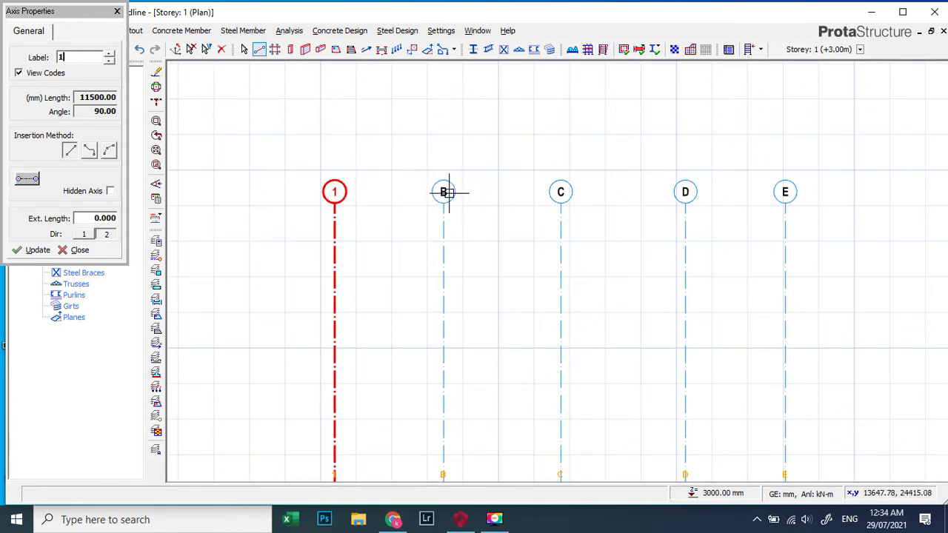
{"action": "left_click", "coordinate": [117, 12]}
Change the label of axis B to 2 in its axis properties.
{"action": "left_click", "coordinate": [447, 193]}
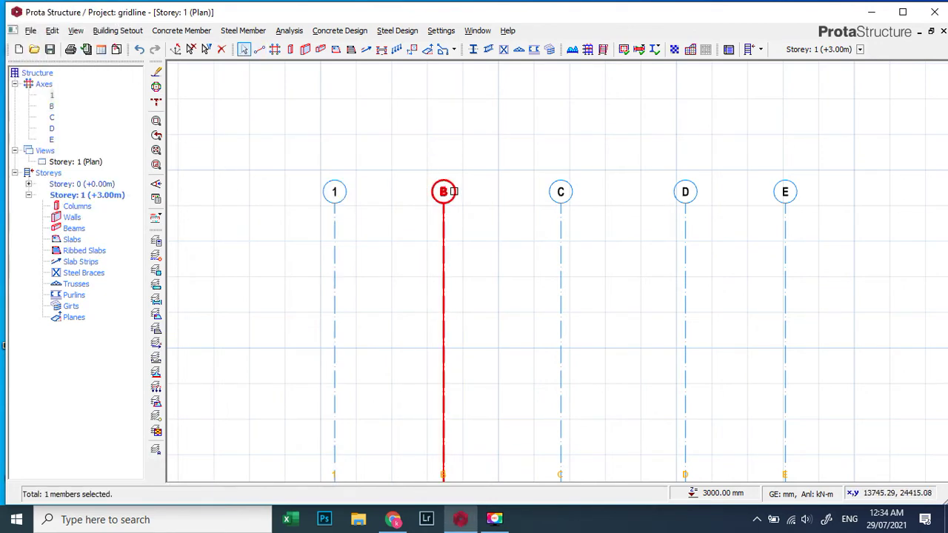
{"action": "right_click", "coordinate": [445, 193]}
{"action": "left_click", "coordinate": [473, 199]}
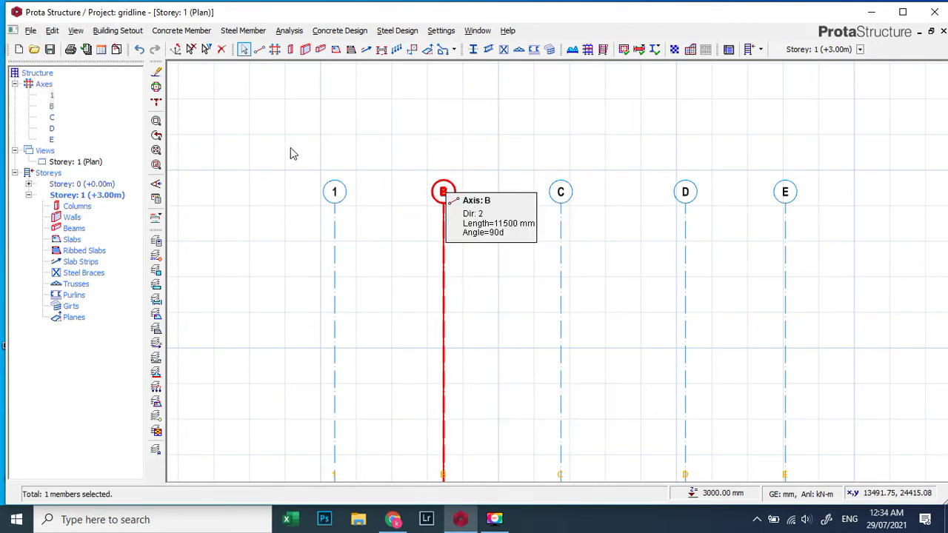
{"action": "double_click", "coordinate": [70, 58]}
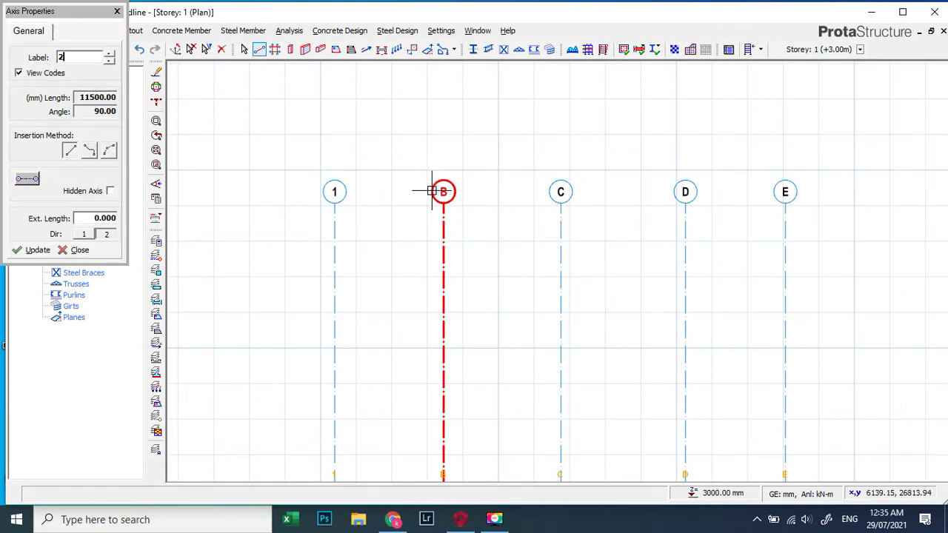
{"action": "left_click", "coordinate": [39, 250]}
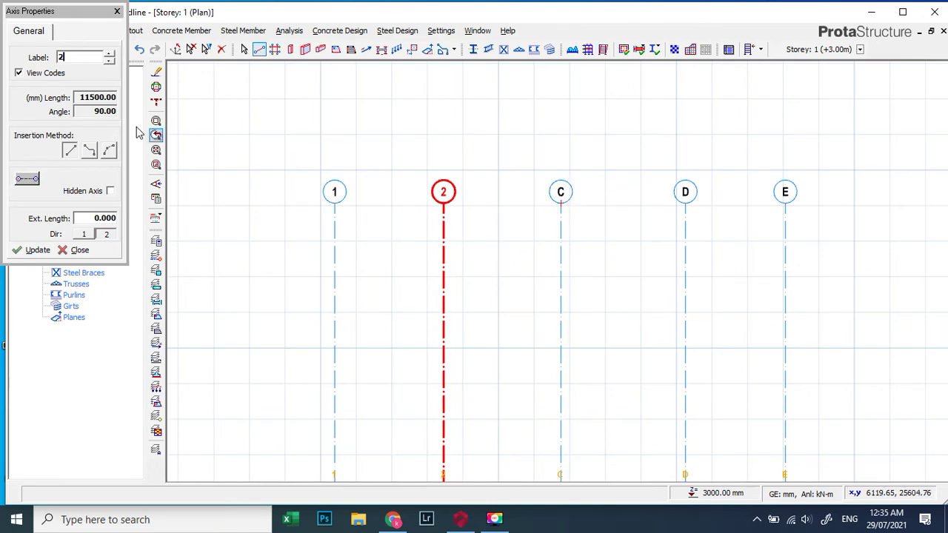
{"action": "left_click", "coordinate": [117, 12]}
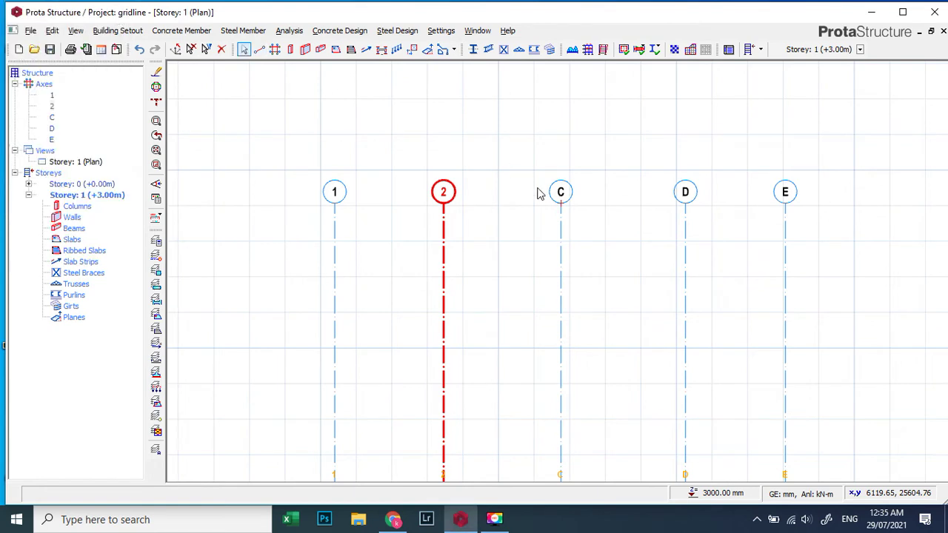
Change the label of axis C to 3 in its axis properties.
{"action": "left_click", "coordinate": [561, 192]}
{"action": "right_click", "coordinate": [561, 193]}
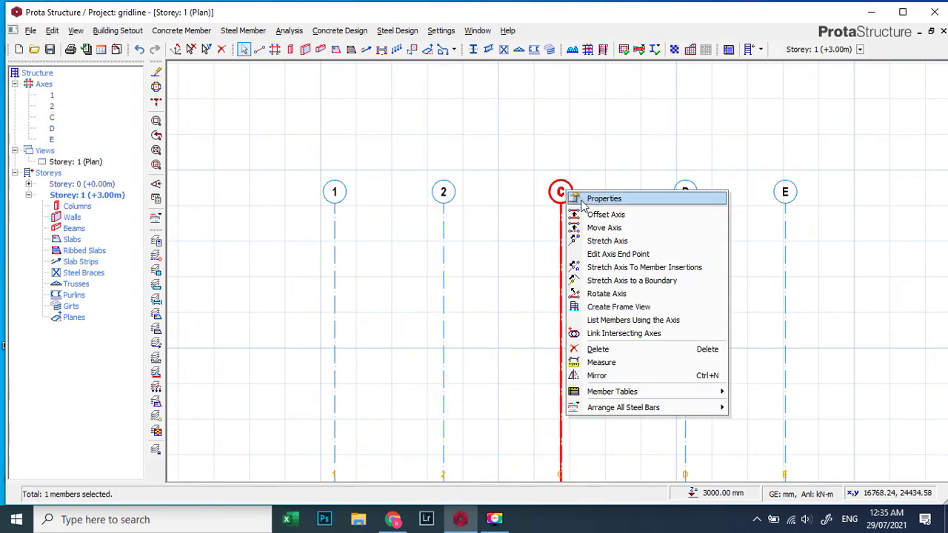
{"action": "left_click", "coordinate": [584, 199]}
{"action": "left_click_drag", "start_coordinate": [71, 58], "coordinate": [50, 64]}
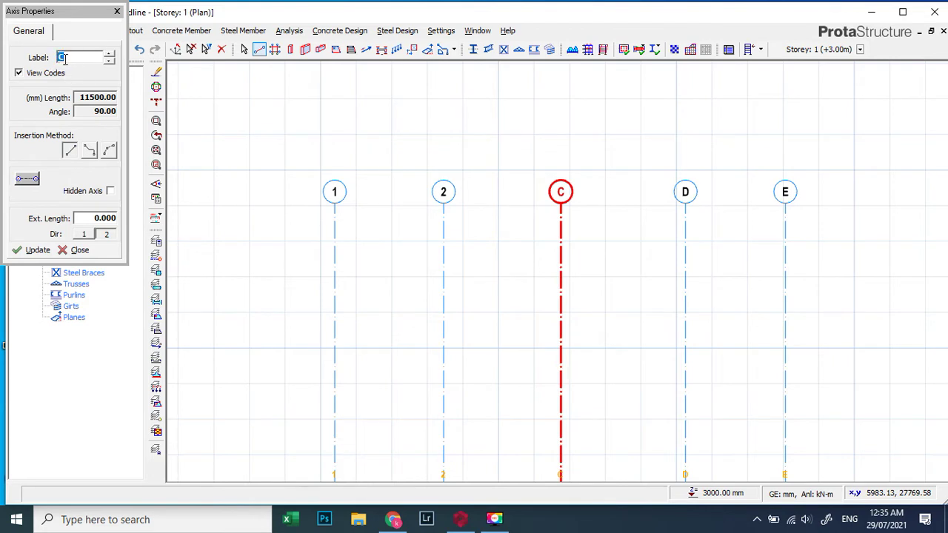
{"action": "left_click", "coordinate": [44, 251]}
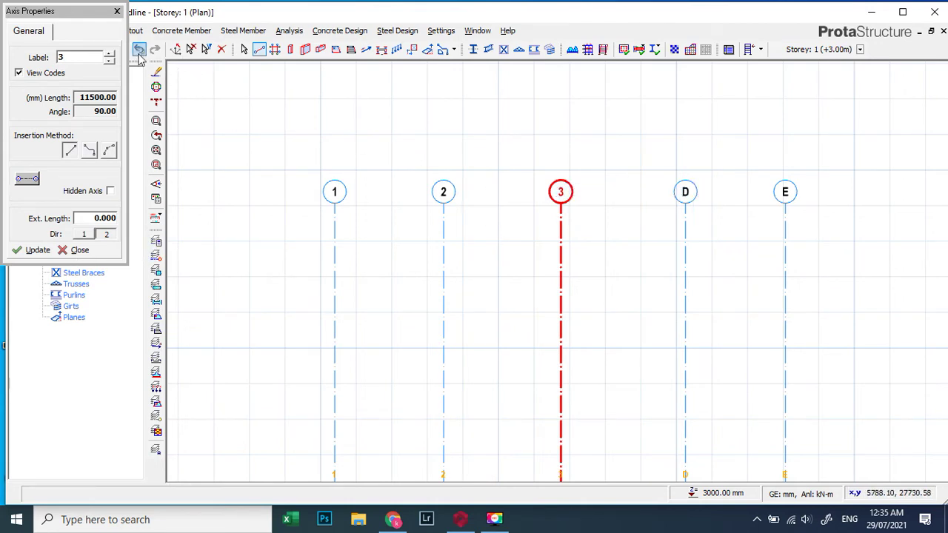
{"action": "left_click", "coordinate": [117, 12]}
Change the label of axis D to 4 in its axis properties.
{"action": "left_click", "coordinate": [682, 192]}
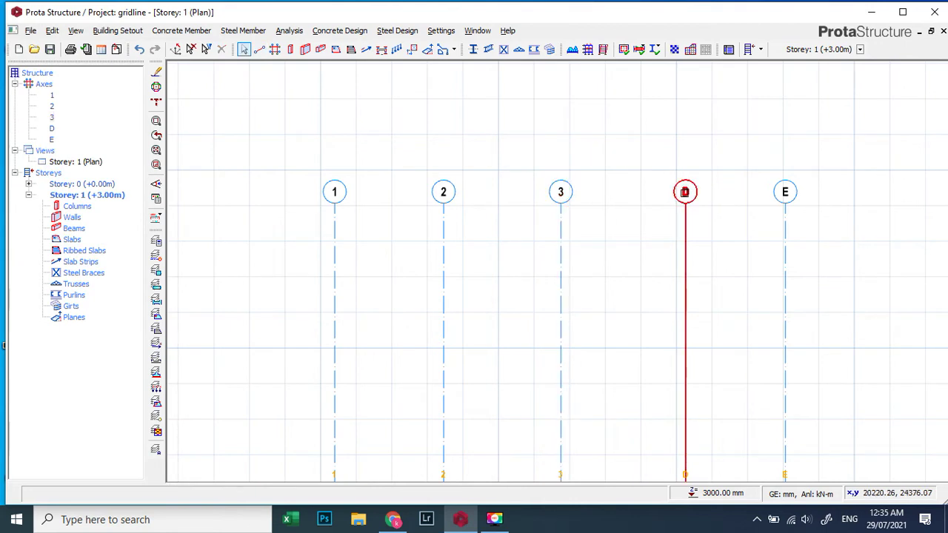
{"action": "right_click", "coordinate": [682, 192]}
{"action": "left_click", "coordinate": [708, 200]}
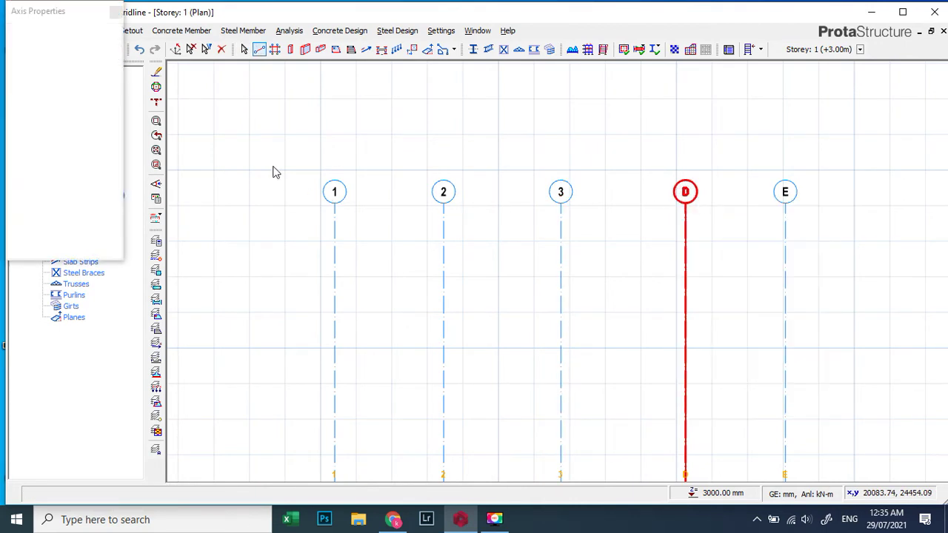
{"action": "double_click", "coordinate": [60, 58]}
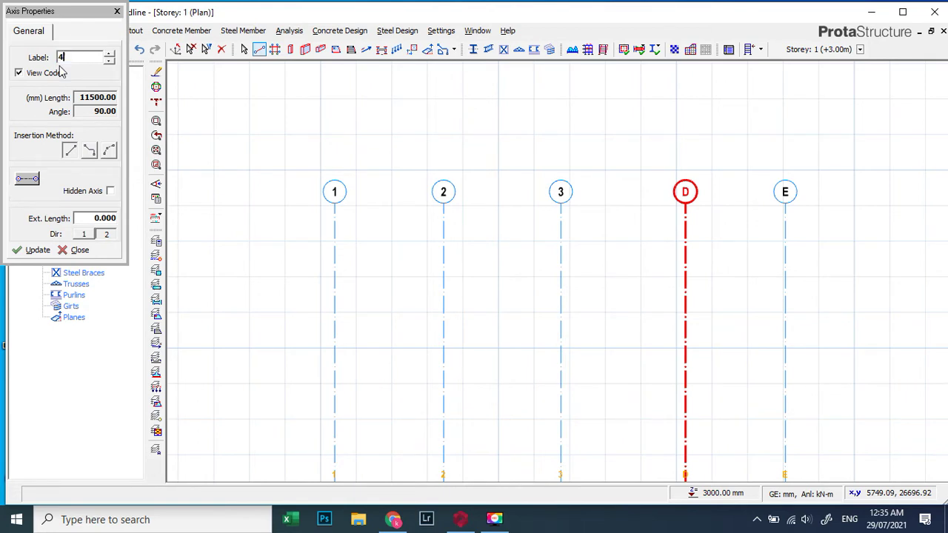
{"action": "left_click", "coordinate": [39, 251]}
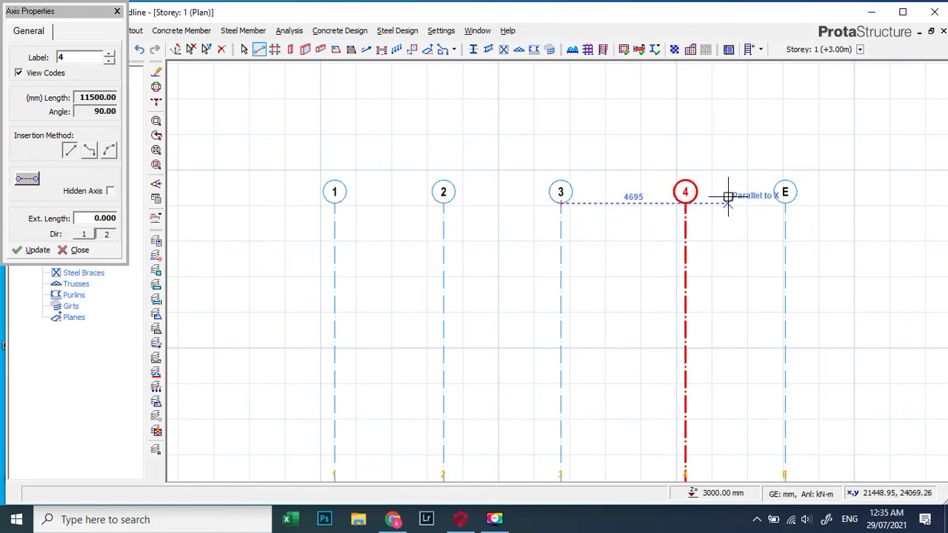
{"action": "left_click", "coordinate": [117, 12]}
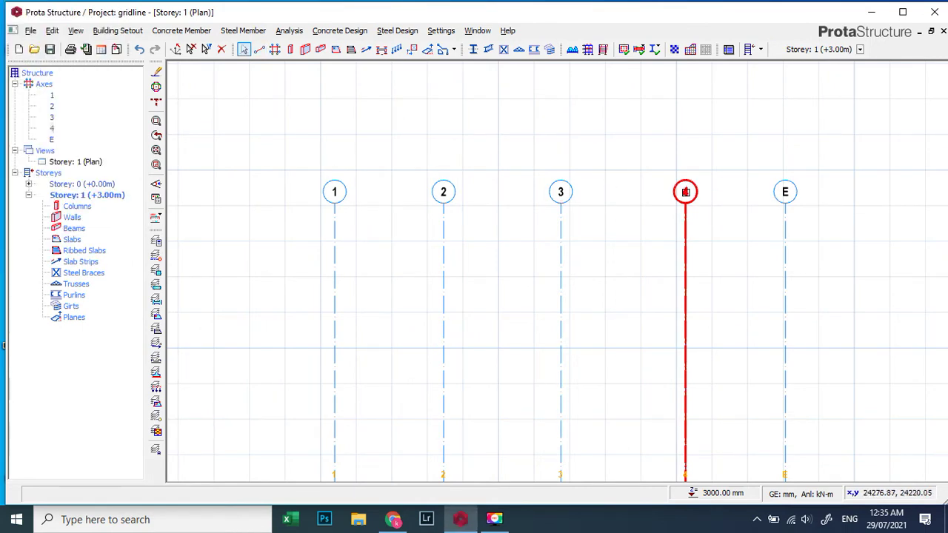
Change the label of axis E to 5 in its axis properties.
{"action": "left_click", "coordinate": [786, 194]}
{"action": "right_click", "coordinate": [787, 194]}
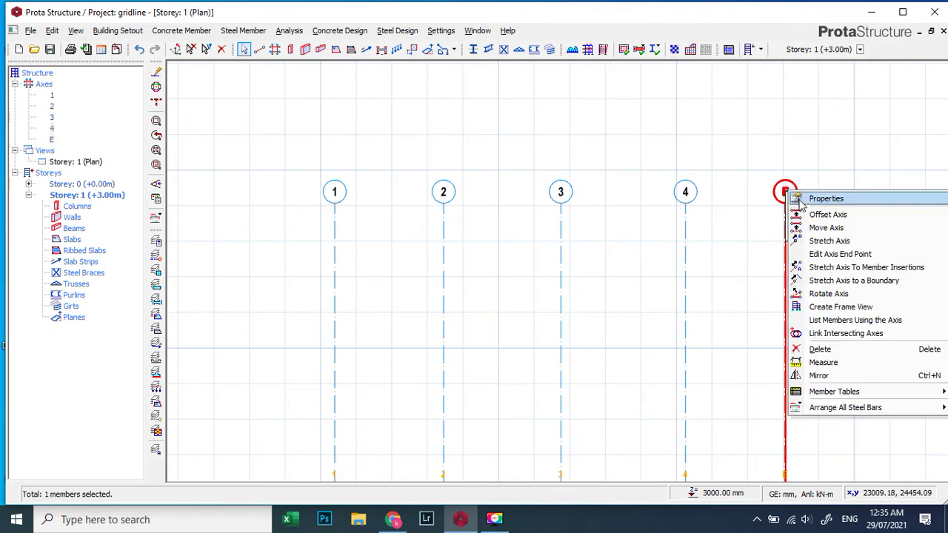
{"action": "left_click", "coordinate": [822, 204]}
{"action": "left_click_drag", "start_coordinate": [79, 60], "coordinate": [58, 60]}
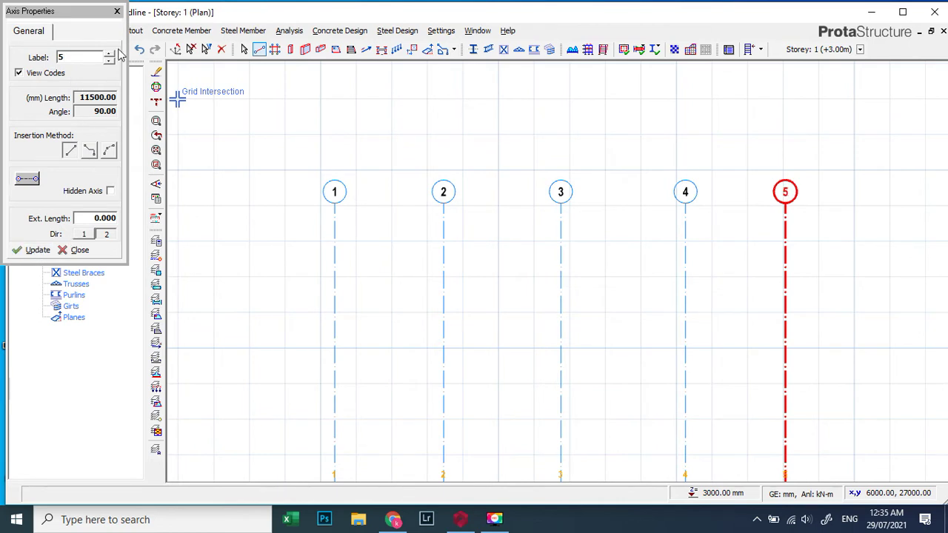
{"action": "left_click", "coordinate": [117, 11]}
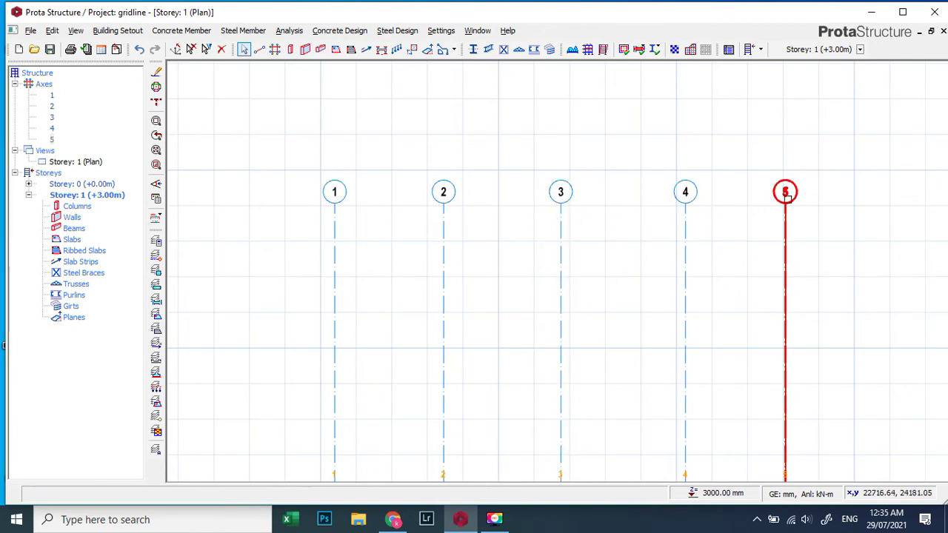
Try to change the label of axis 1 in its axis properties.
{"action": "left_click", "coordinate": [794, 200]}
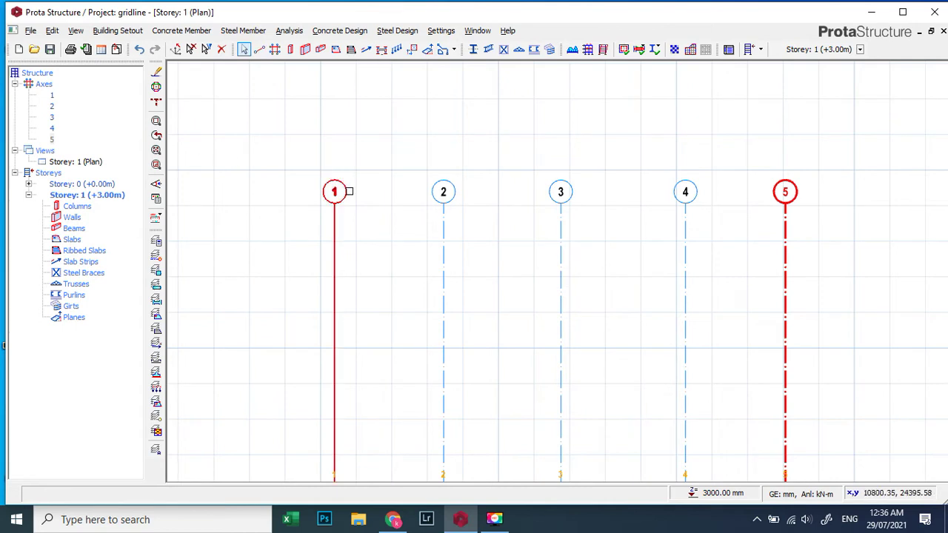
{"action": "left_click", "coordinate": [344, 191]}
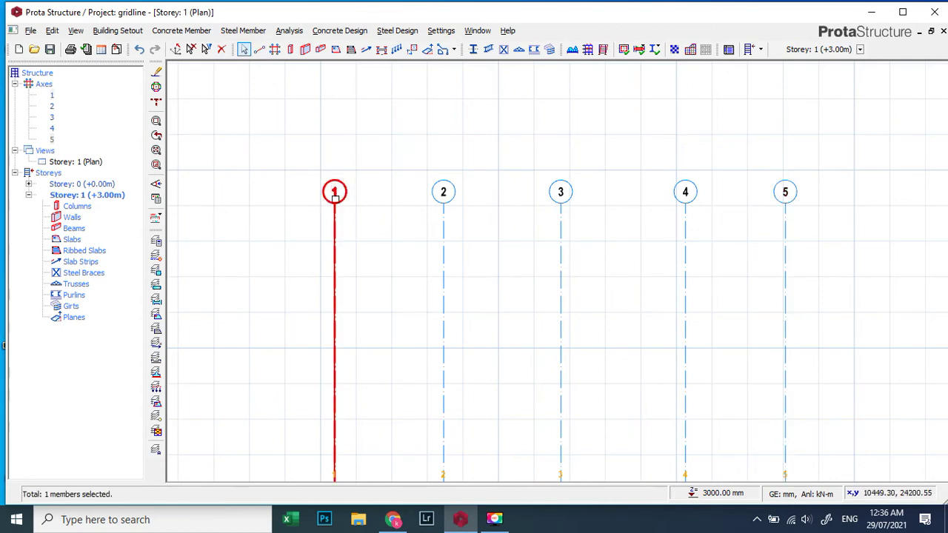
{"action": "right_click", "coordinate": [335, 191]}
{"action": "left_click", "coordinate": [370, 197]}
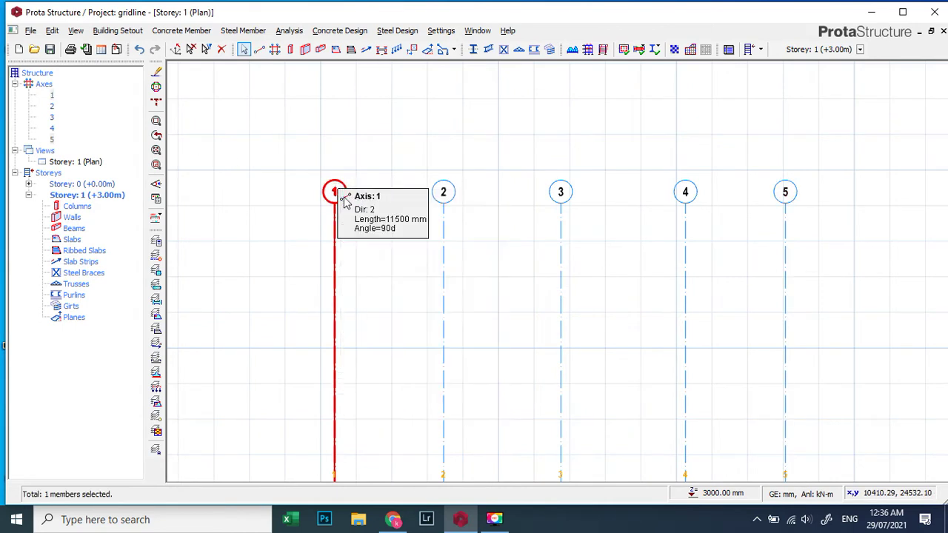
{"action": "double_click", "coordinate": [66, 58]}
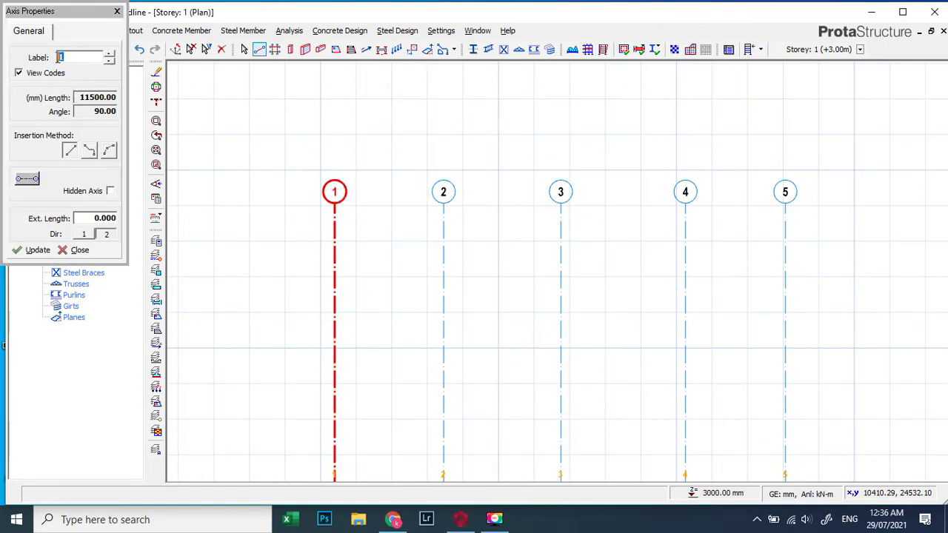
{"action": "left_click", "coordinate": [30, 252]}
{"action": "left_click", "coordinate": [34, 252]}
{"action": "left_click", "coordinate": [33, 252]}
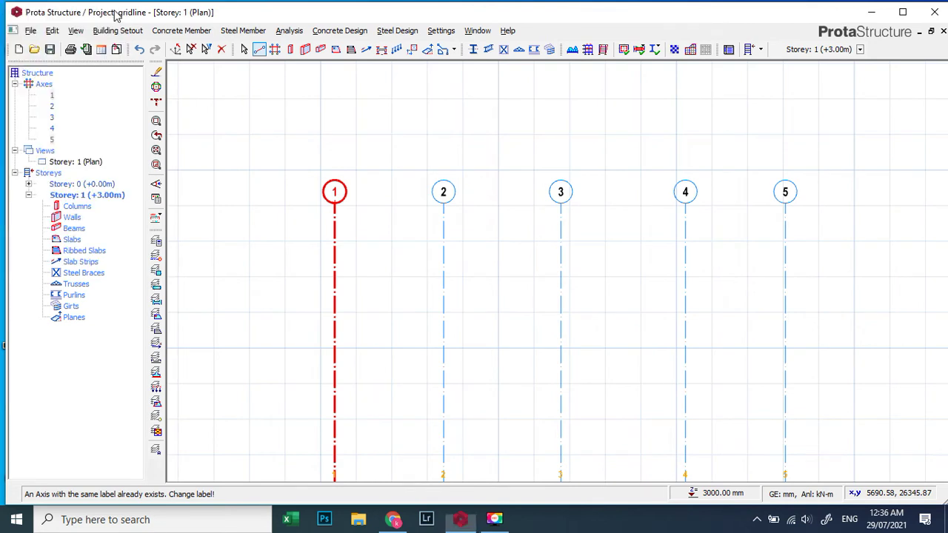
{"action": "left_click", "coordinate": [117, 11]}
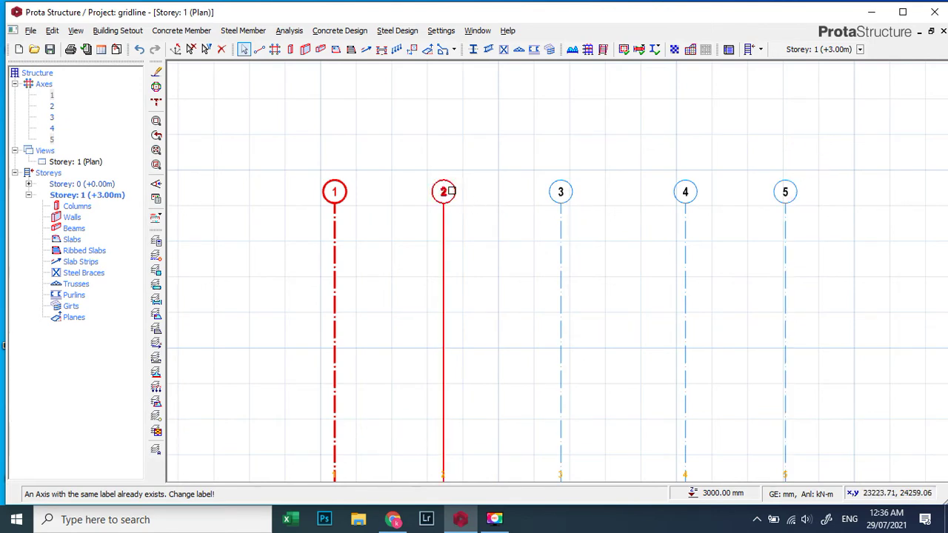
{"action": "mouse_move", "coordinate": [336, 190]}
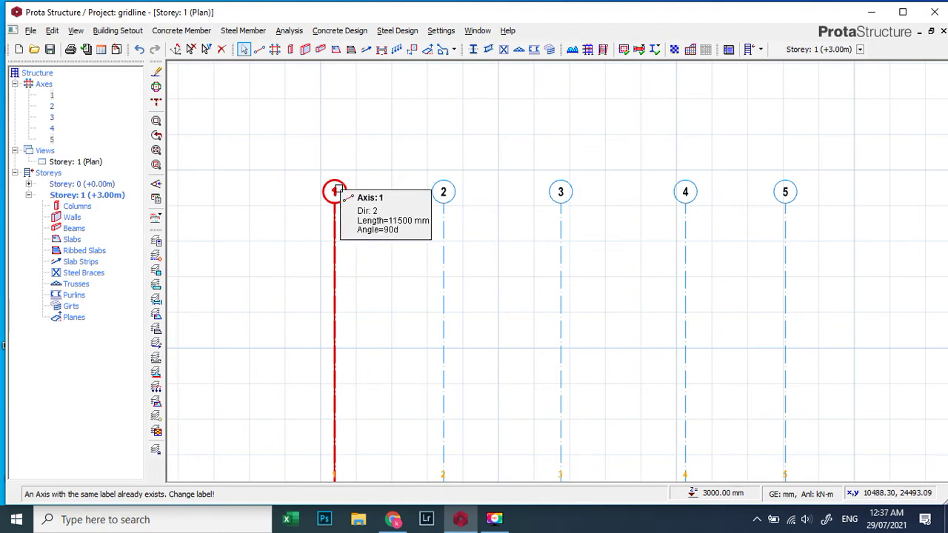
{"action": "right_click", "coordinate": [336, 190]}
{"action": "left_click", "coordinate": [359, 201]}
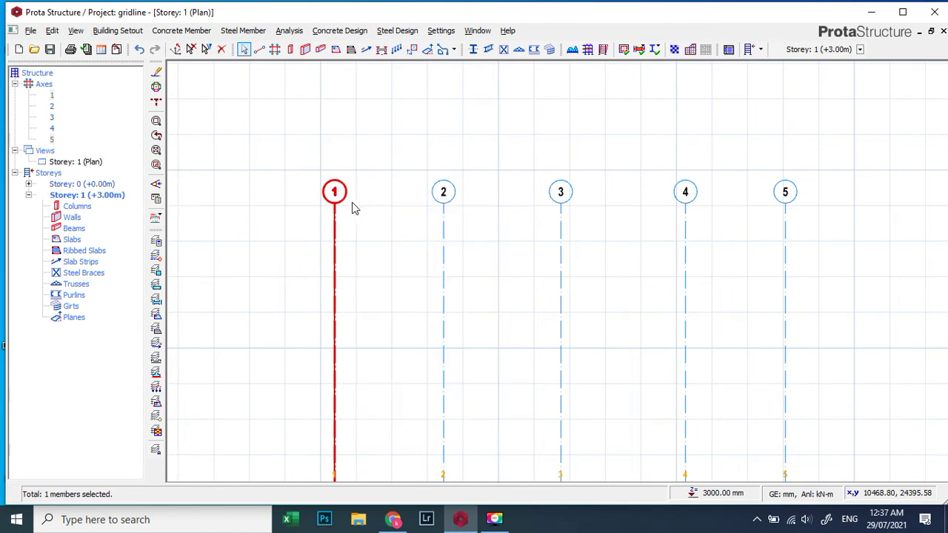
{"action": "double_click", "coordinate": [67, 61]}
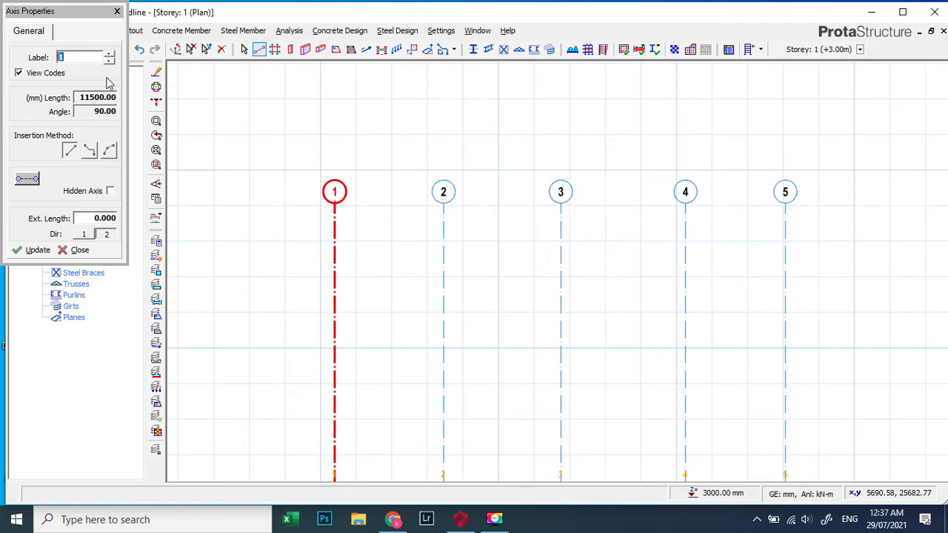
{"action": "left_click", "coordinate": [116, 13]}
Change the label of axis 5 to 5A in its axis properties.
{"action": "left_click", "coordinate": [785, 191]}
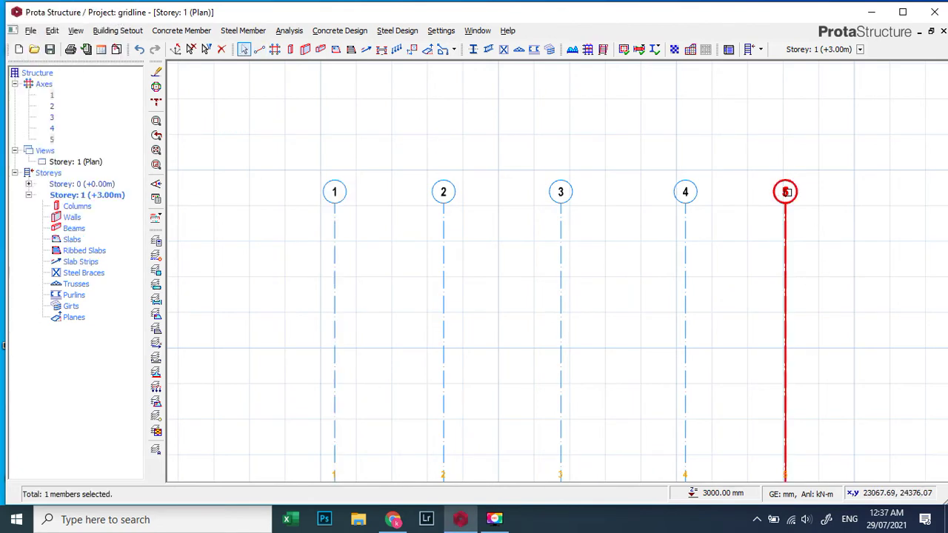
{"action": "right_click", "coordinate": [786, 191]}
{"action": "left_click", "coordinate": [732, 200]}
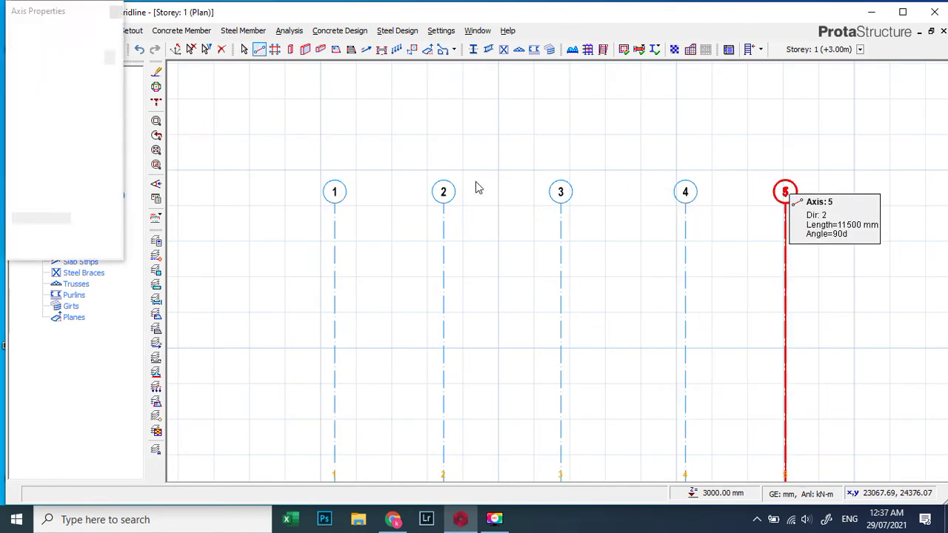
{"action": "double_click", "coordinate": [84, 57]}
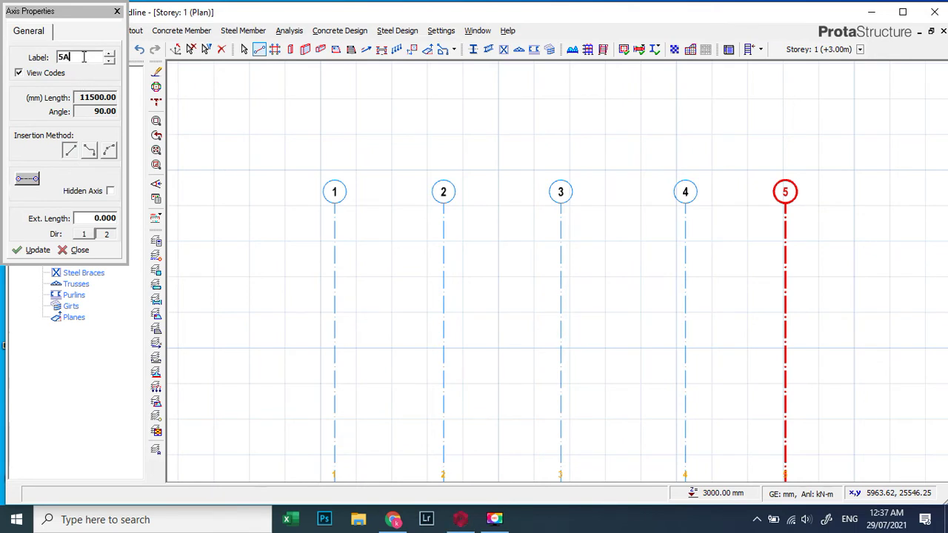
{"action": "left_click", "coordinate": [38, 250]}
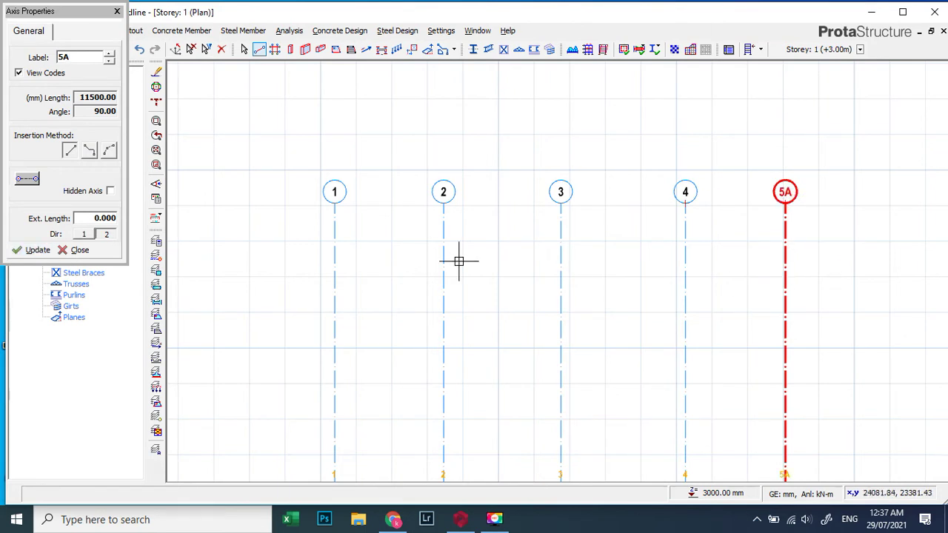
{"action": "key", "text": "Escape"}
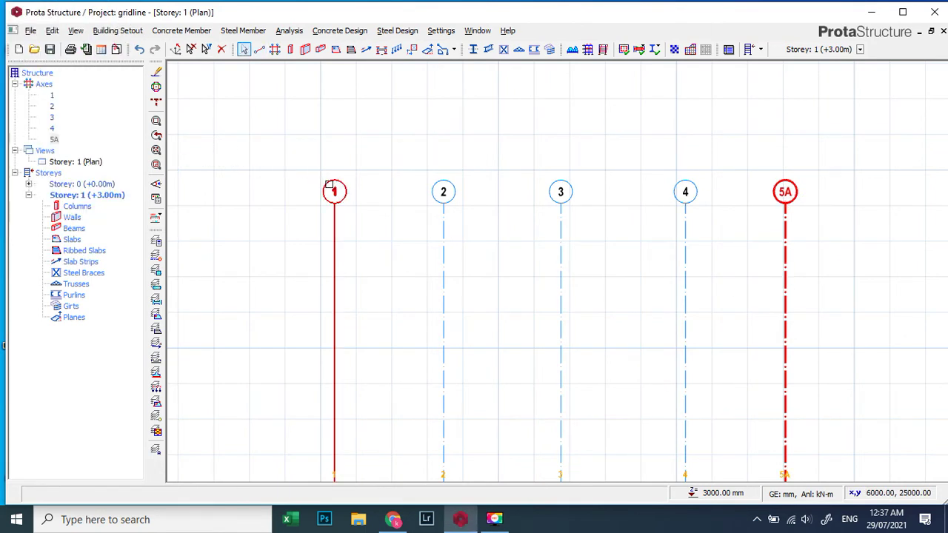
Change the label of axis 1 to 5 in its axis properties.
{"action": "left_click", "coordinate": [331, 187]}
{"action": "left_click", "coordinate": [370, 206]}
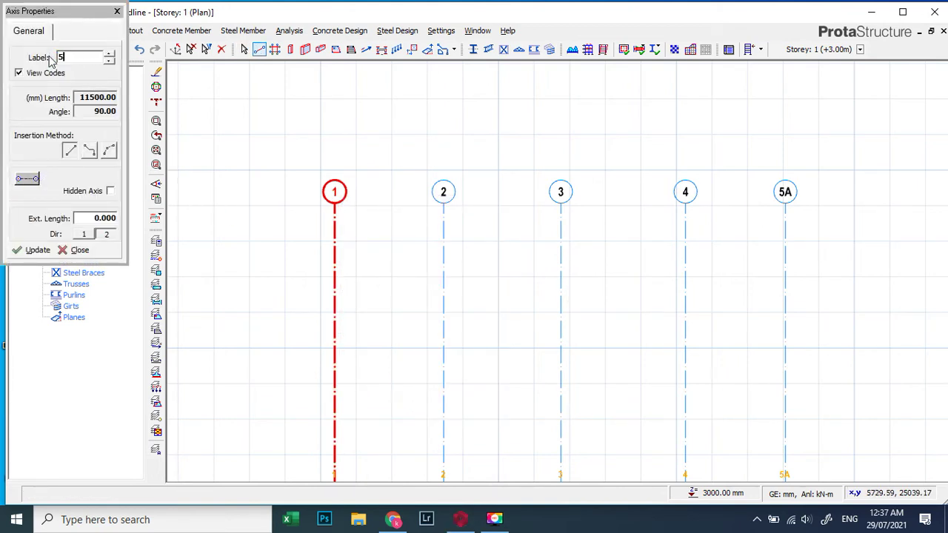
{"action": "left_click", "coordinate": [34, 250]}
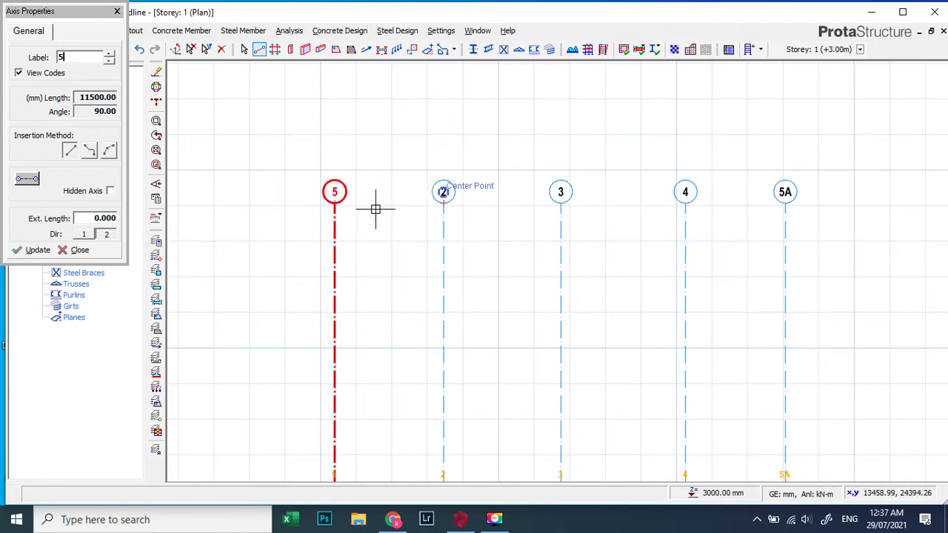
{"action": "left_click", "coordinate": [118, 12]}
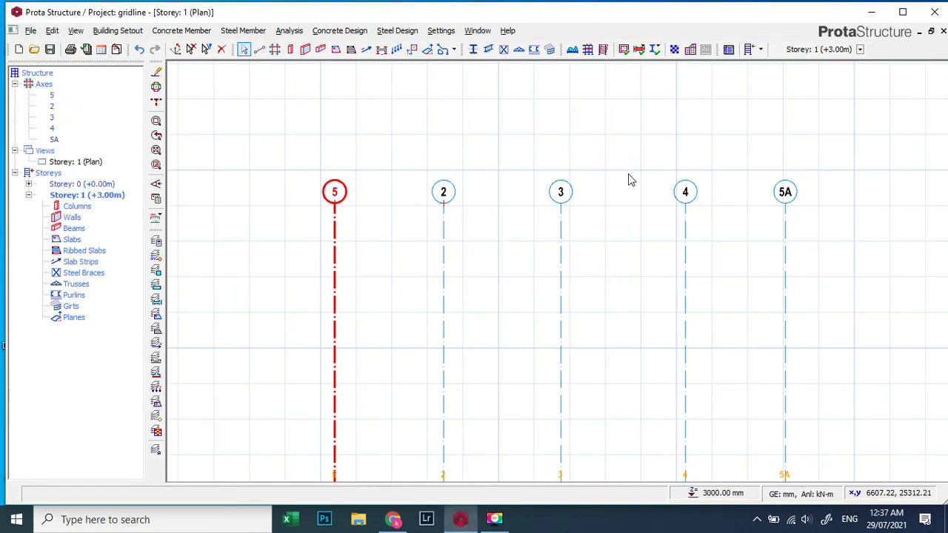
Change the label of axis 4 to 4A in its axis properties.
{"action": "left_click", "coordinate": [685, 197]}
{"action": "right_click", "coordinate": [685, 196]}
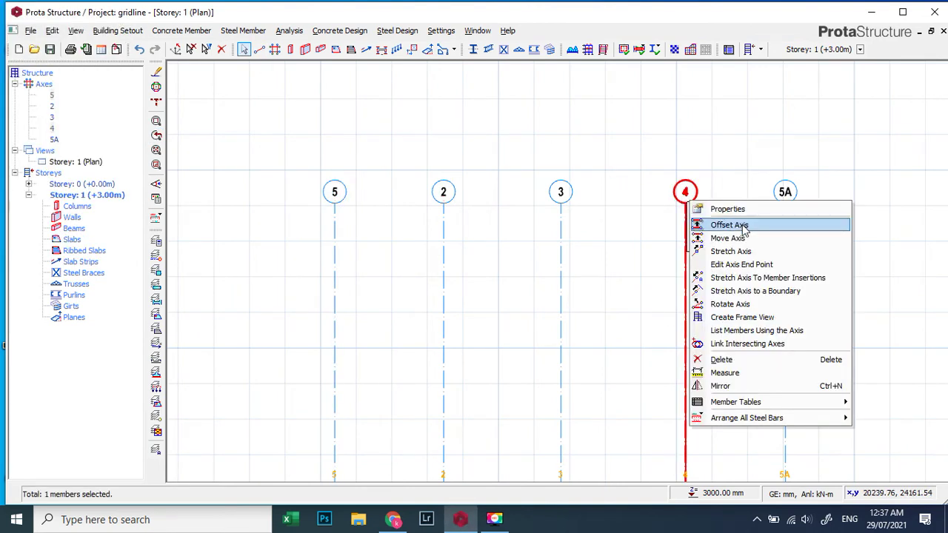
{"action": "left_click", "coordinate": [714, 209]}
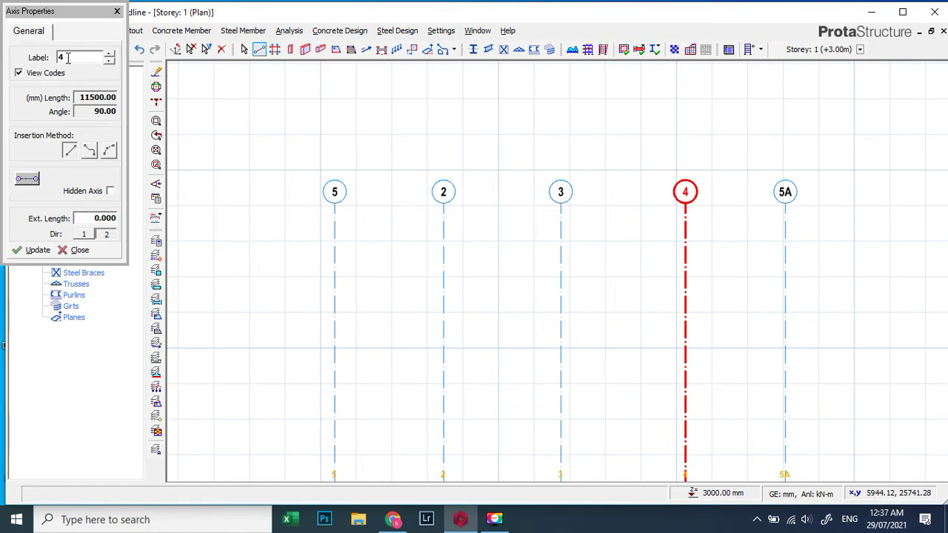
{"action": "double_click", "coordinate": [67, 57]}
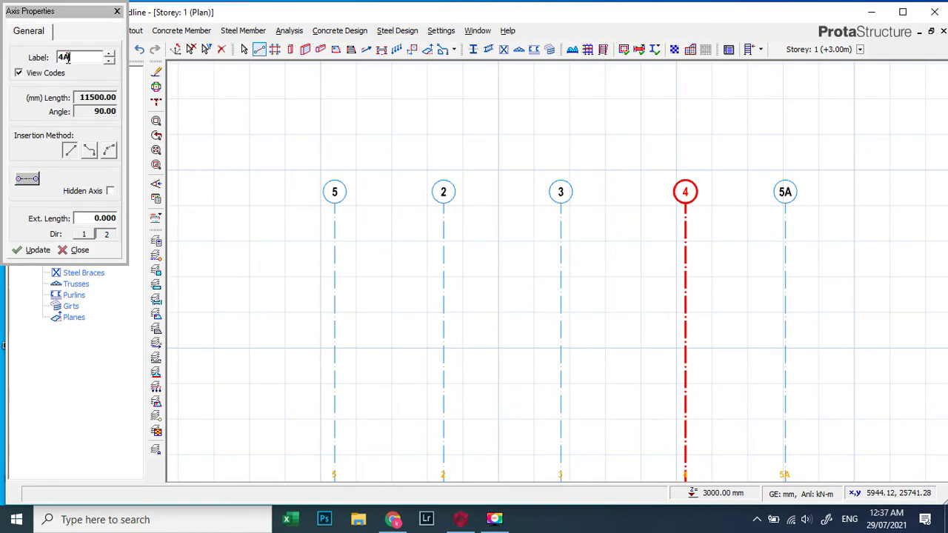
{"action": "left_click", "coordinate": [41, 251]}
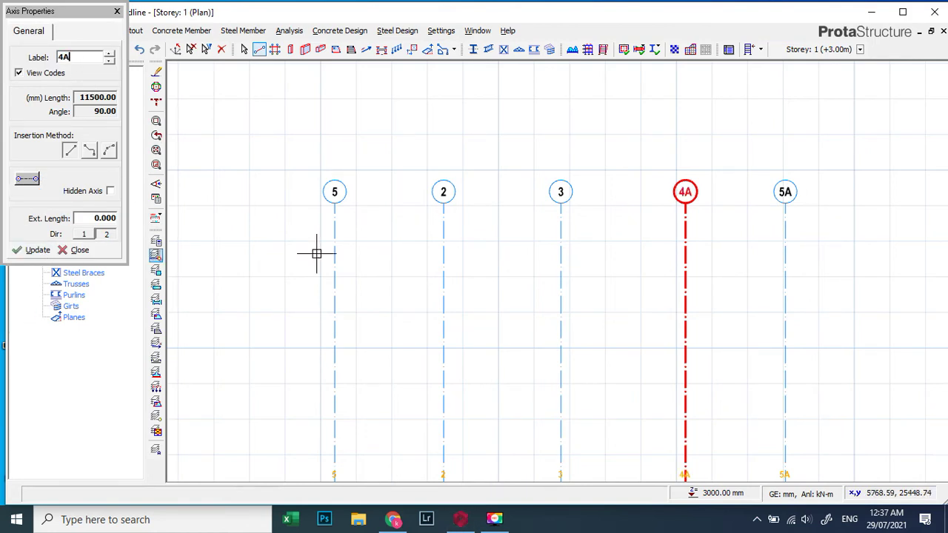
{"action": "left_click", "coordinate": [117, 12]}
Change the label of axis 2 to 4 in its axis properties.
{"action": "left_click", "coordinate": [442, 194]}
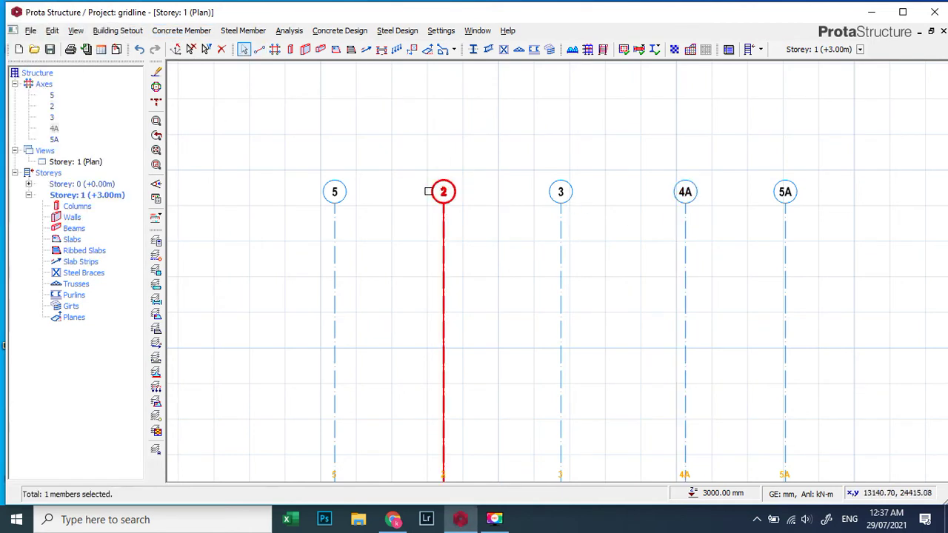
{"action": "right_click", "coordinate": [443, 194]}
{"action": "left_click", "coordinate": [470, 205]}
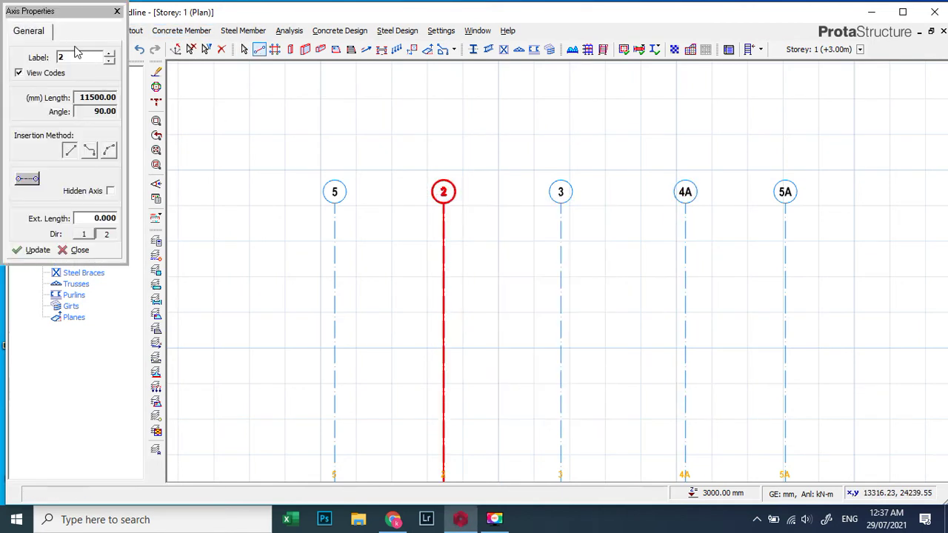
{"action": "mouse_move", "coordinate": [67, 59]}
{"action": "left_mouse_down"}
{"action": "mouse_move", "coordinate": [30, 65]}
{"action": "mouse_move", "coordinate": [54, 62]}
{"action": "left_mouse_up"}
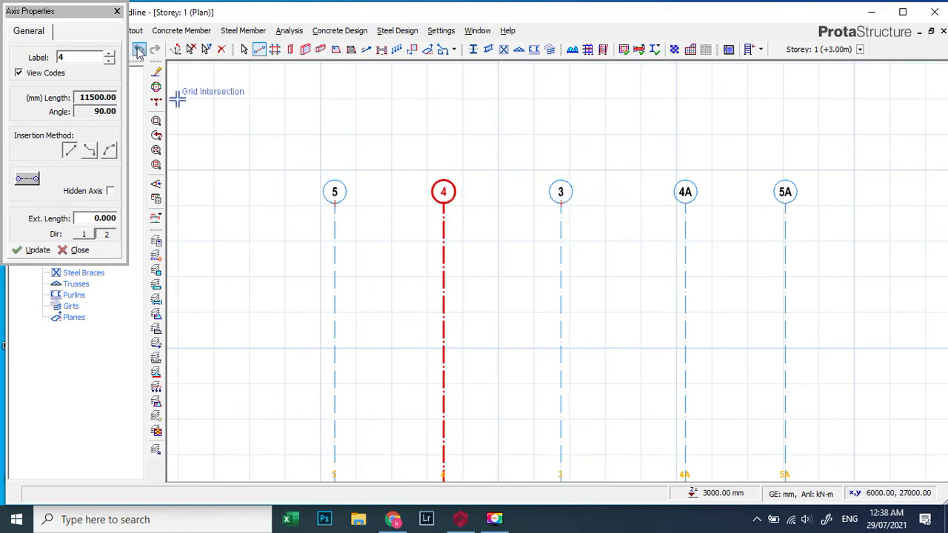
{"action": "key", "text": "Escape"}
{"action": "key", "text": "Escape"}
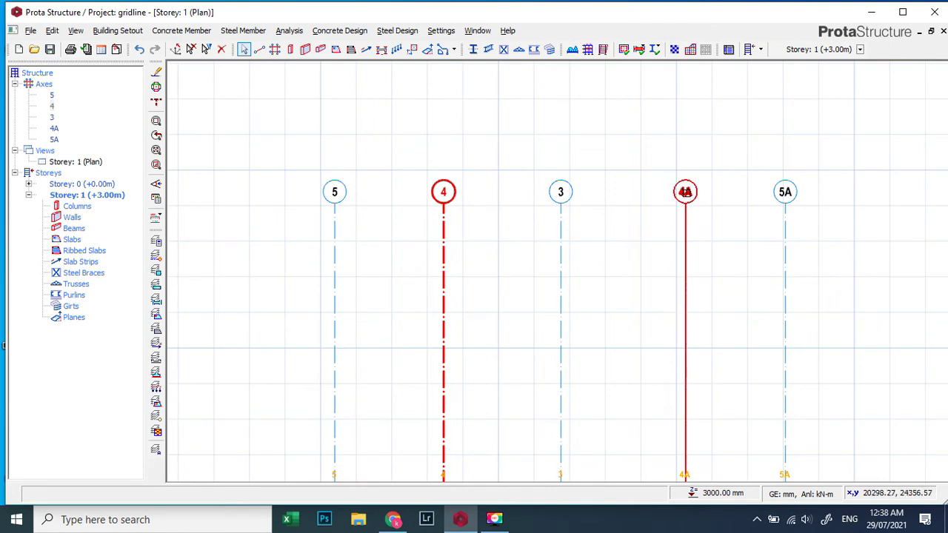
Change the label of axis 4A to 2 in its axis properties.
{"action": "left_click", "coordinate": [685, 192]}
{"action": "right_click", "coordinate": [686, 193]}
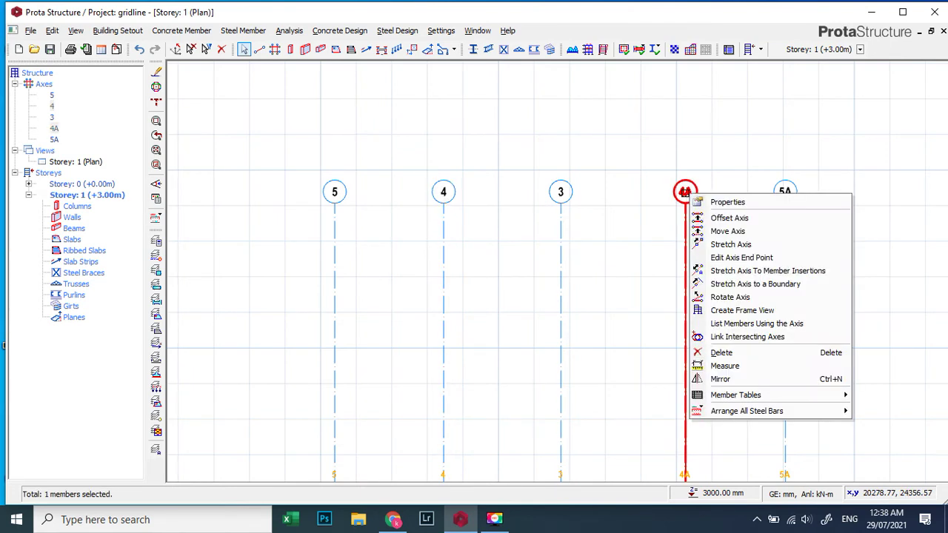
{"action": "left_click", "coordinate": [726, 203]}
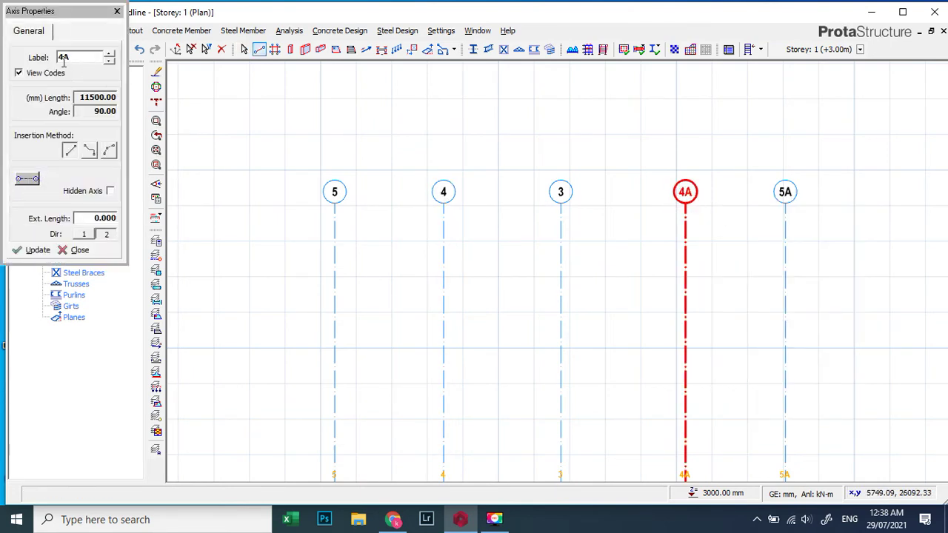
{"action": "double_click", "coordinate": [64, 59]}
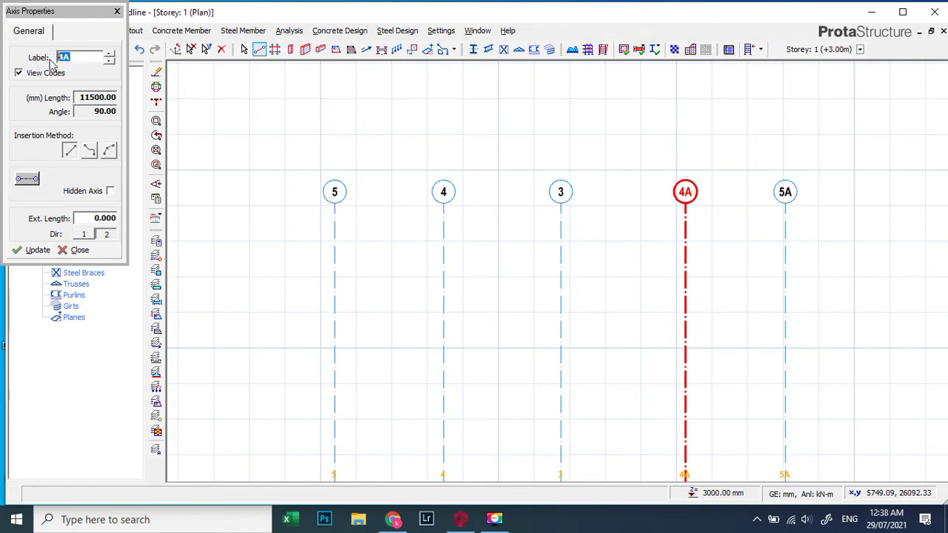
{"action": "left_click", "coordinate": [34, 250]}
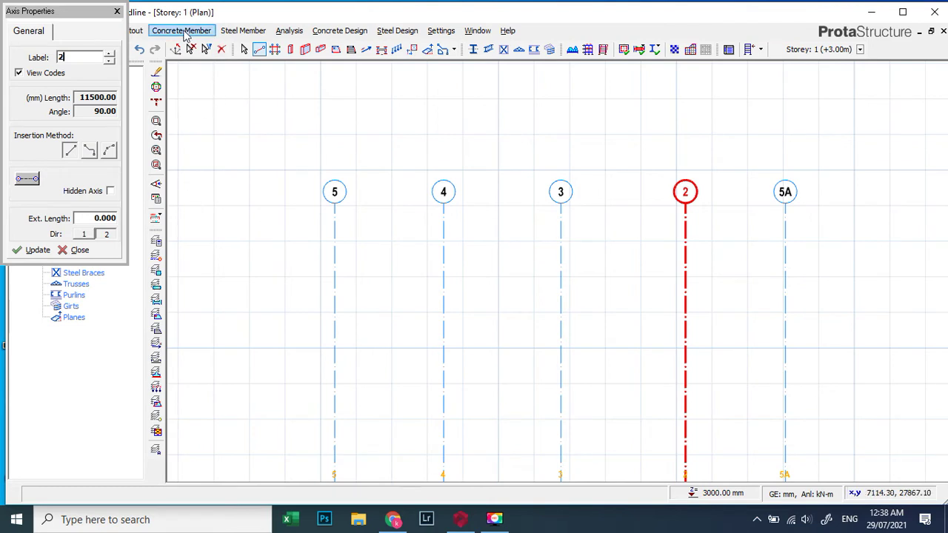
{"action": "left_click", "coordinate": [117, 13]}
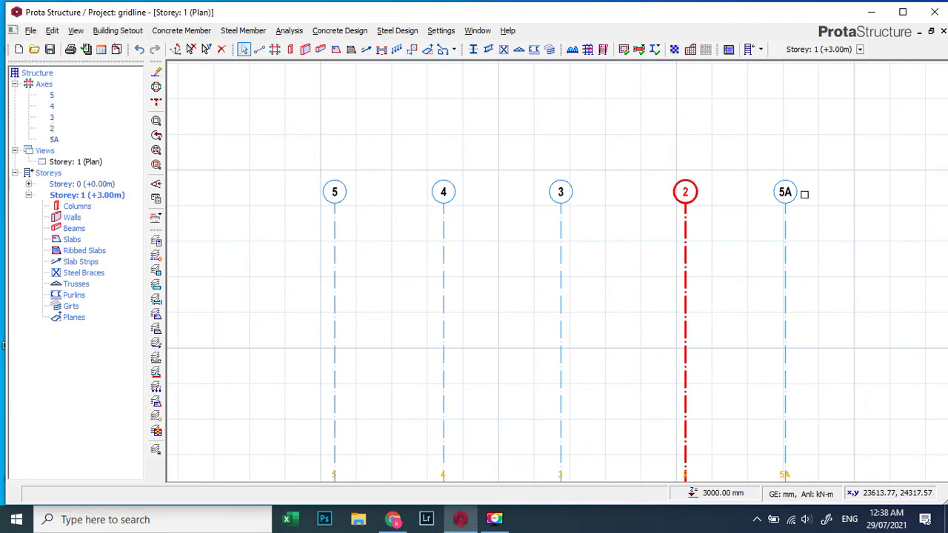
Change the label of axis 5A to 1 in its axis properties.
{"action": "right_click", "coordinate": [786, 191]}
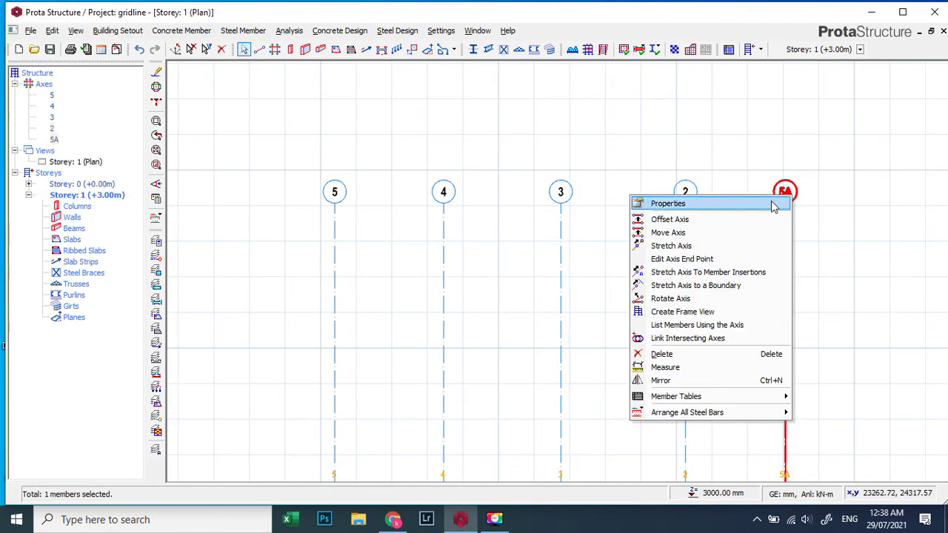
{"action": "left_click", "coordinate": [774, 205]}
{"action": "double_click", "coordinate": [81, 59]}
{"action": "left_click", "coordinate": [59, 58]}
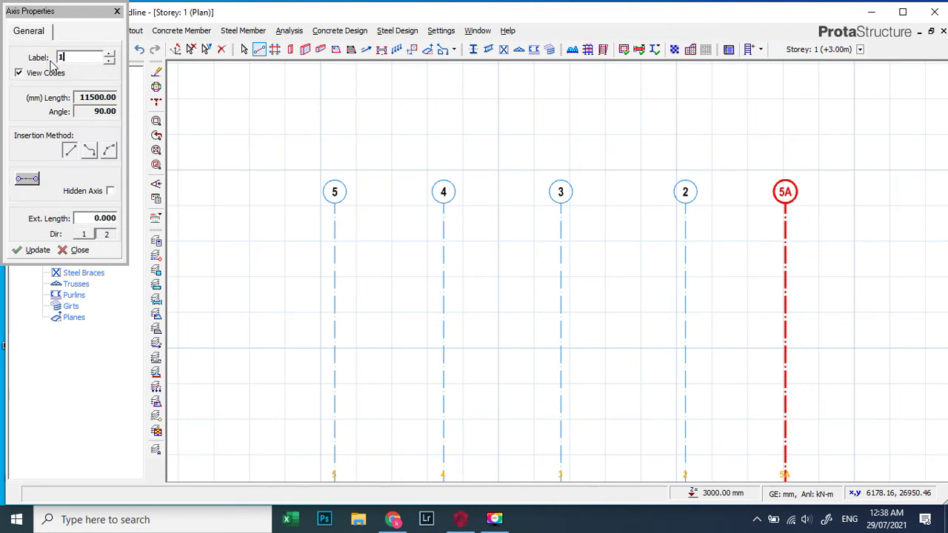
{"action": "left_click", "coordinate": [27, 252]}
{"action": "left_click", "coordinate": [117, 12]}
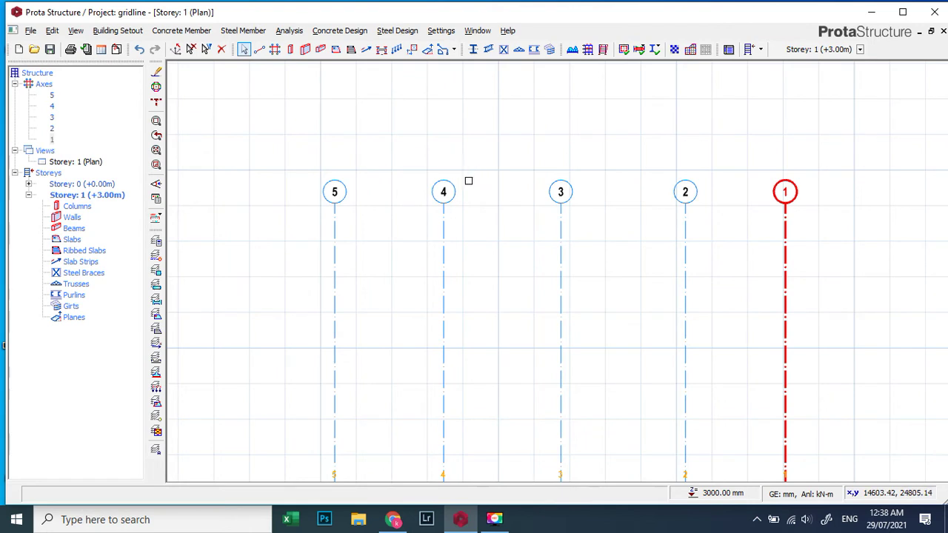
Delete all five existing axes from the Storey 1 plan.
{"action": "scroll", "coordinate": [431, 185], "scroll_direction": "down", "scroll_amount": 1}
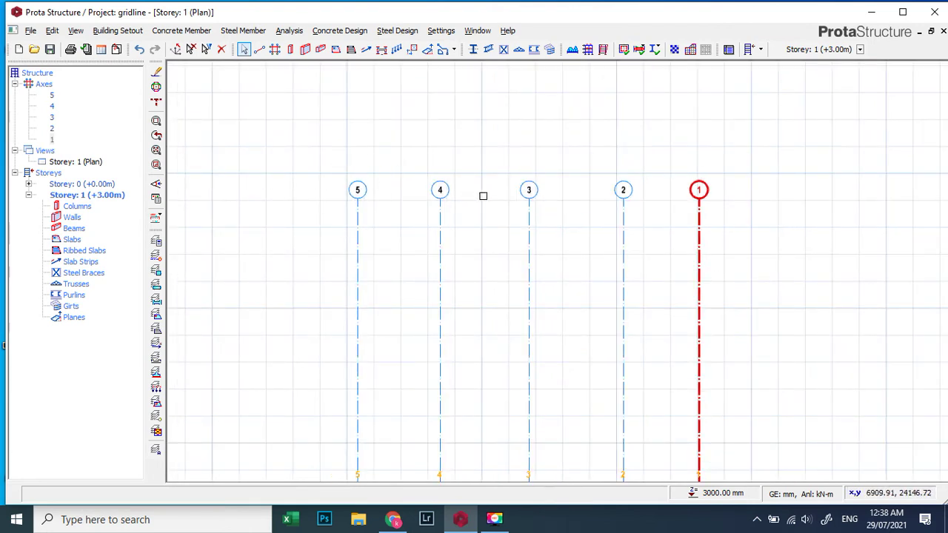
{"action": "left_click_drag", "start_coordinate": [726, 155], "coordinate": [241, 221]}
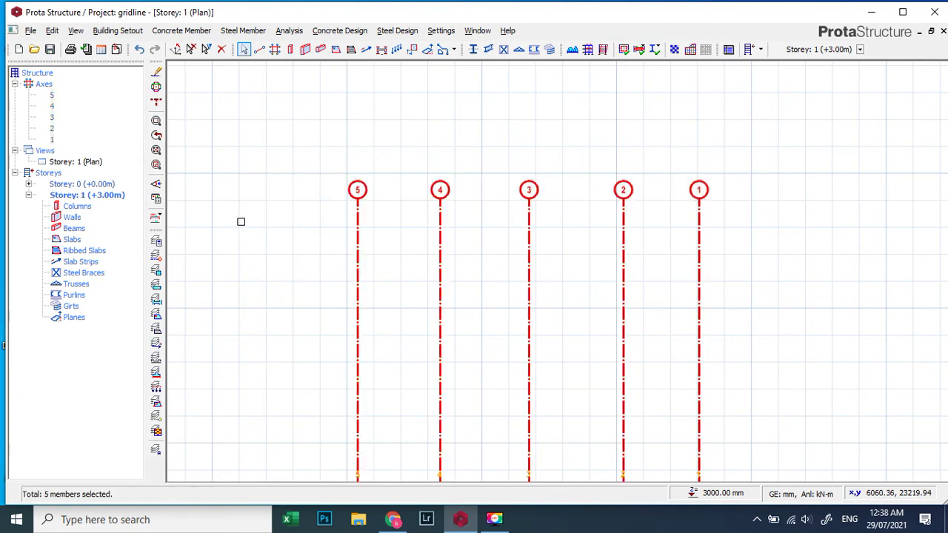
{"action": "right_click", "coordinate": [241, 222]}
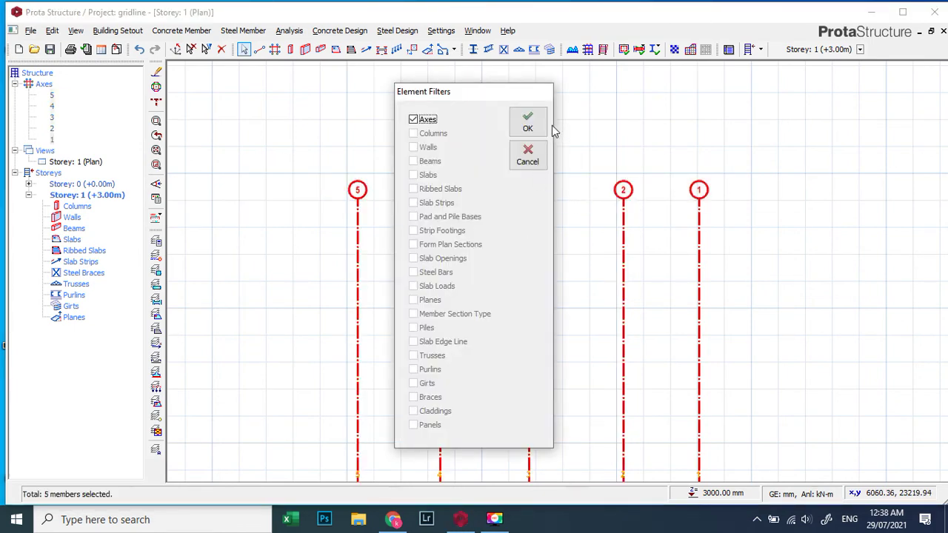
{"action": "left_click", "coordinate": [527, 122]}
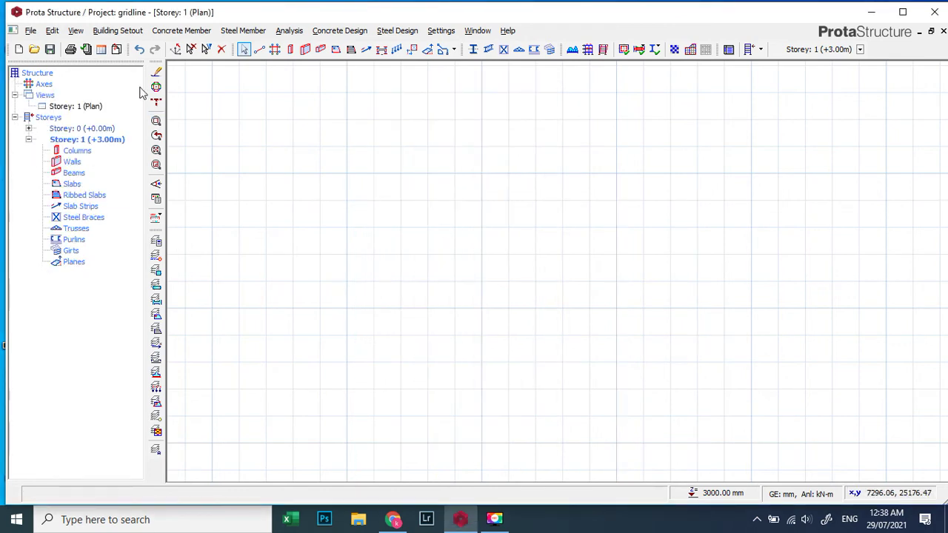
Draw a single vertical axis labelled 5, about 7200 mm long, in the Storey 1 plan.
{"action": "left_click", "coordinate": [259, 50]}
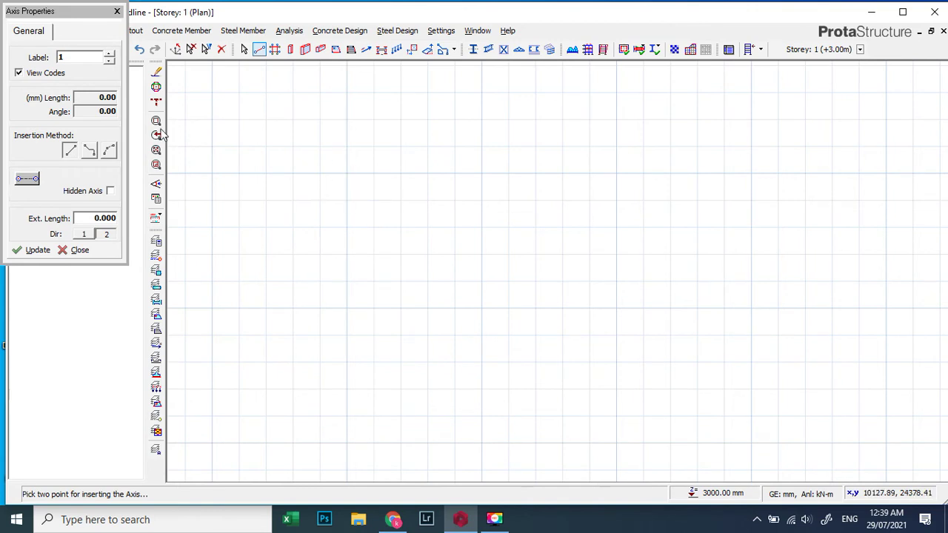
{"action": "double_click", "coordinate": [55, 57]}
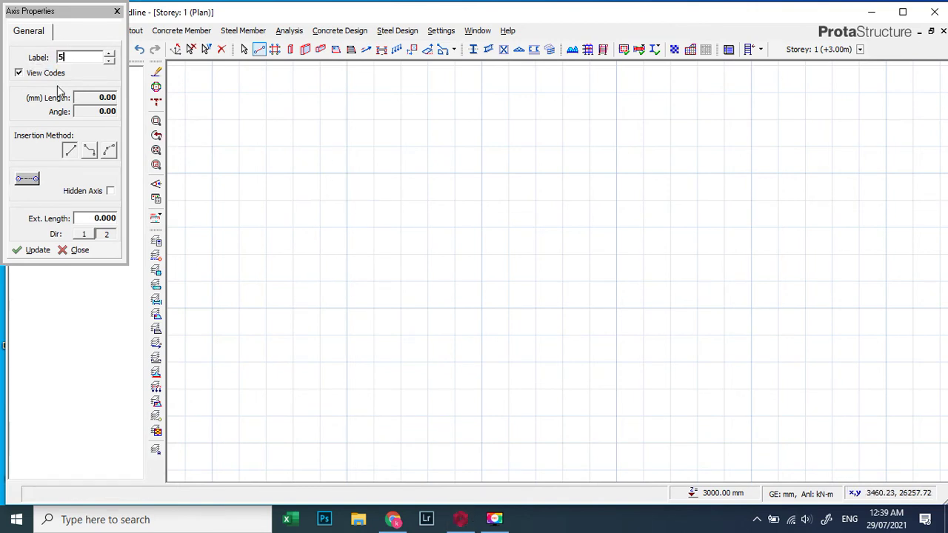
{"action": "left_click", "coordinate": [341, 164]}
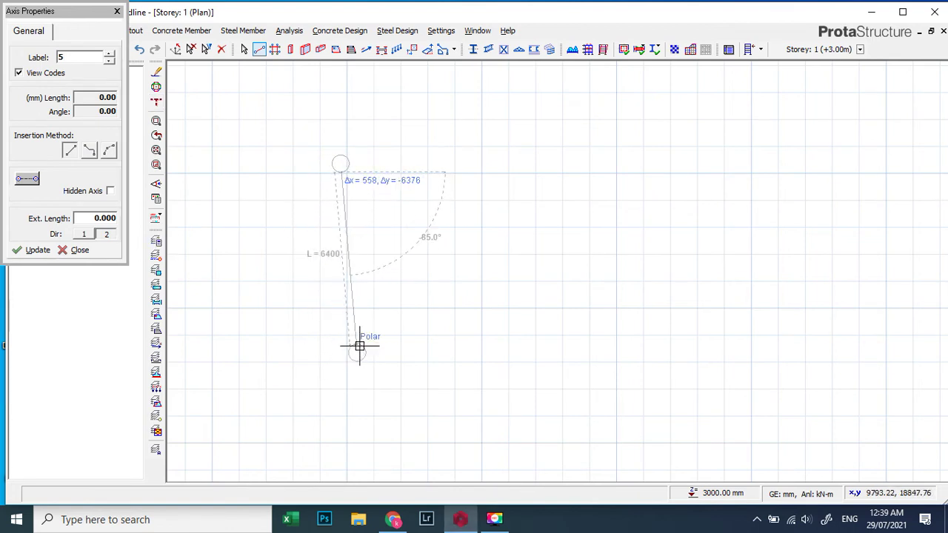
{"action": "left_click", "coordinate": [341, 375]}
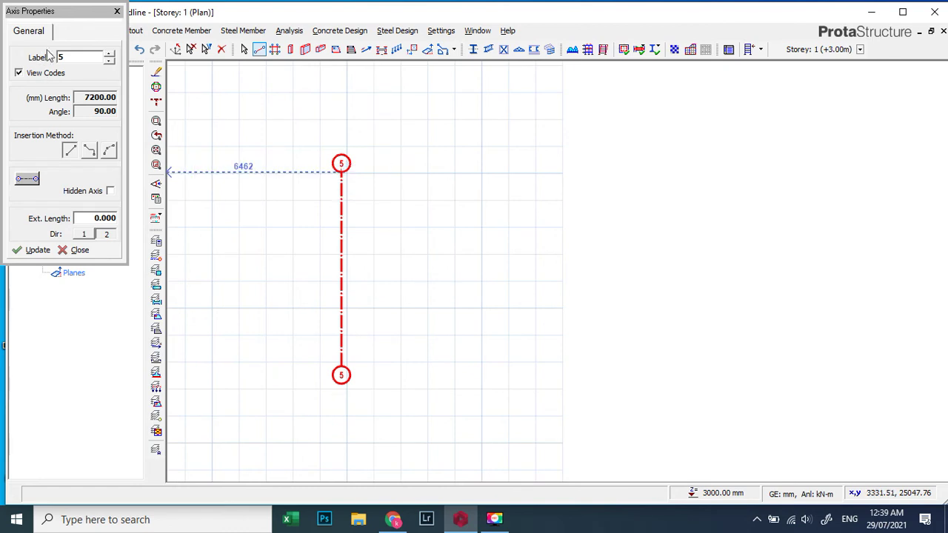
{"action": "left_click", "coordinate": [116, 11]}
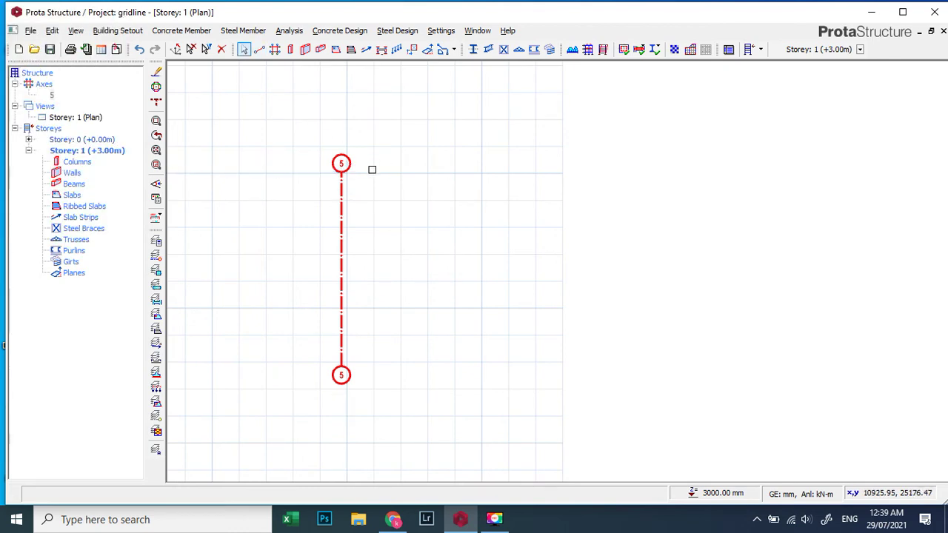
Offset axis 5 once to the right and delete the resulting copy.
{"action": "right_click", "coordinate": [382, 170]}
{"action": "left_click", "coordinate": [420, 194]}
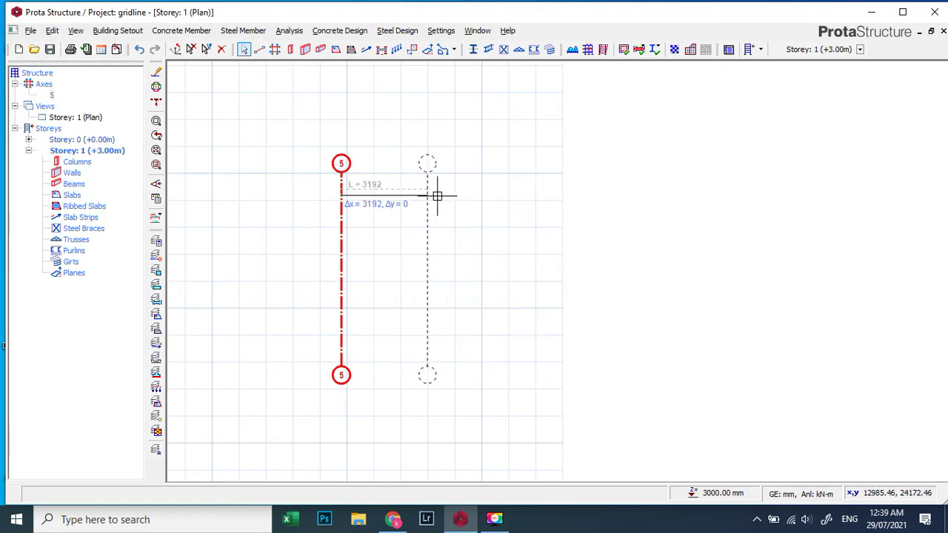
{"action": "left_click", "coordinate": [433, 198]}
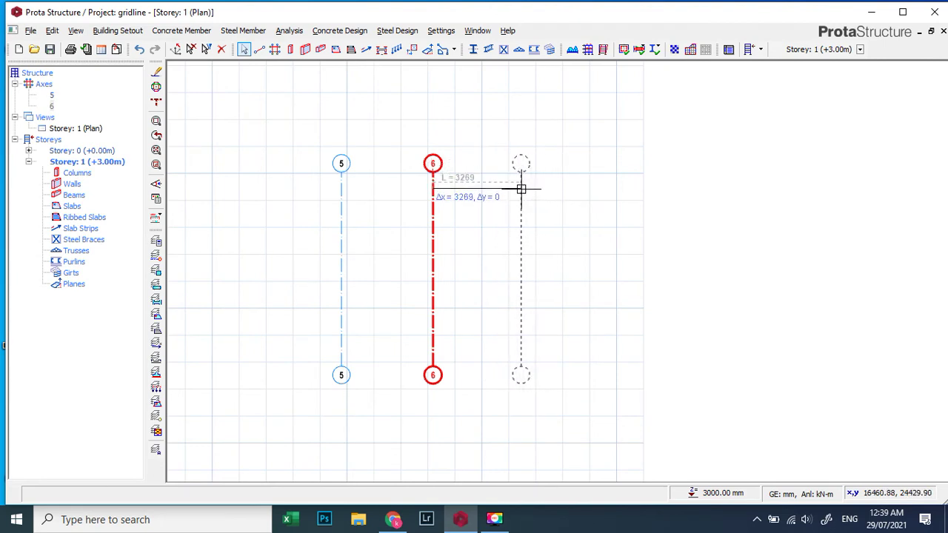
{"action": "key", "text": "Escape"}
{"action": "left_click_drag", "start_coordinate": [450, 151], "coordinate": [417, 193]}
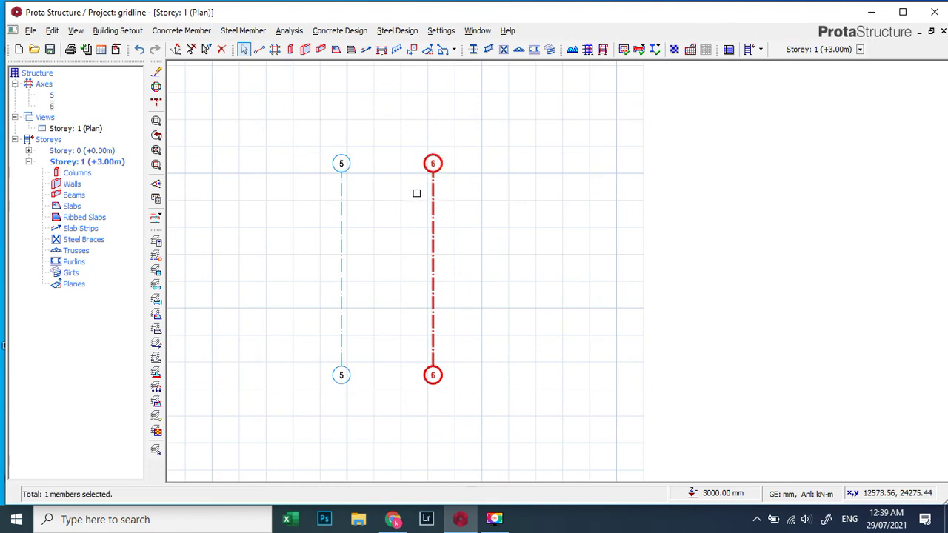
{"action": "key", "text": "Delete"}
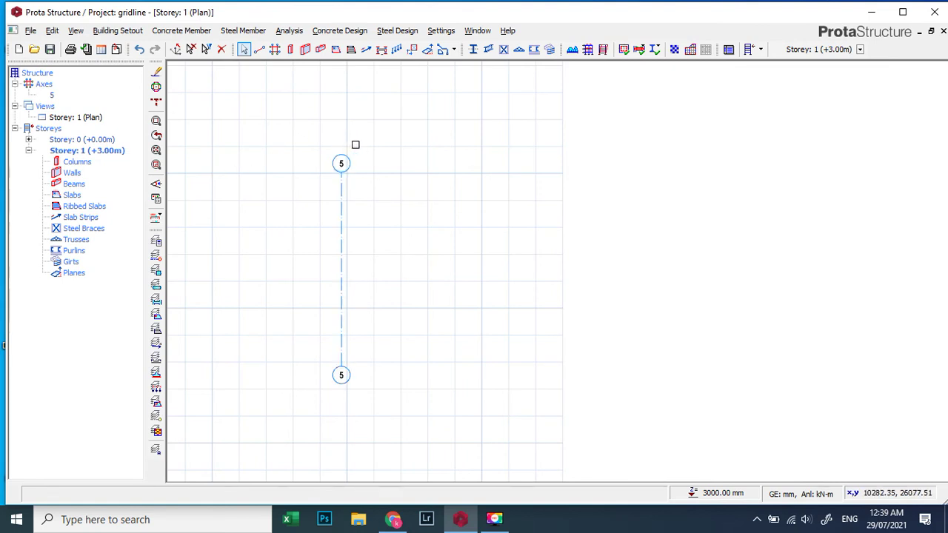
Offset axis 5 successively to the right into three parallel axes, the first about 2400 mm away and the last spaced about 3000 mm.
{"action": "left_click_drag", "start_coordinate": [360, 156], "coordinate": [329, 179]}
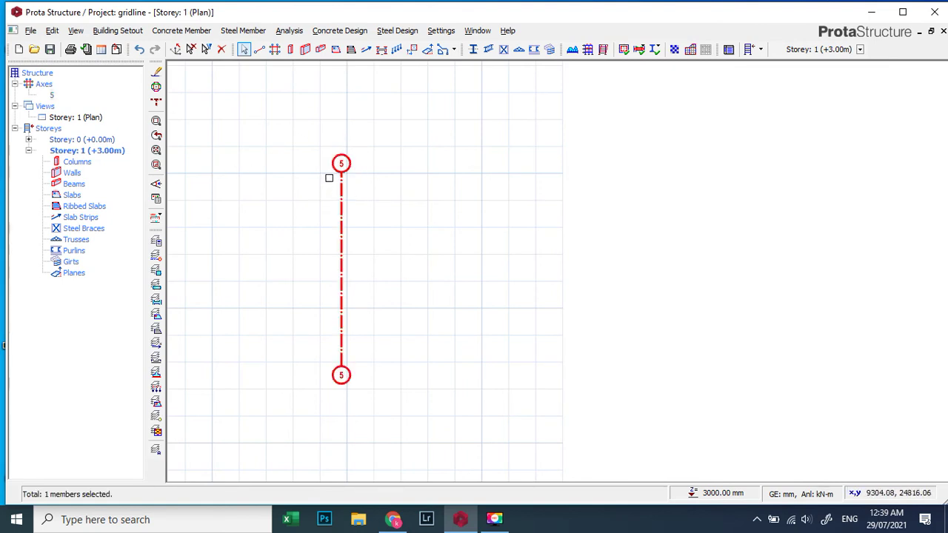
{"action": "right_click", "coordinate": [330, 179]}
{"action": "left_click", "coordinate": [375, 204]}
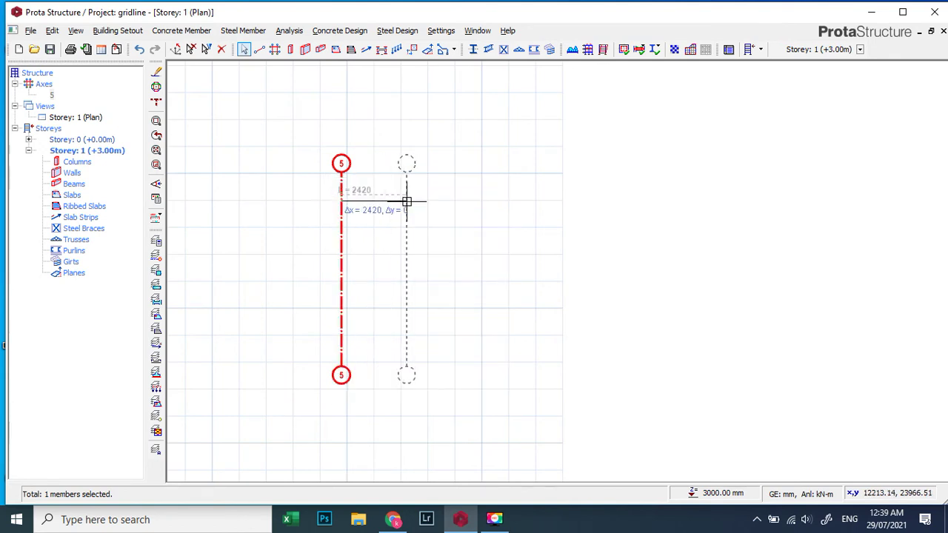
{"action": "left_click", "coordinate": [409, 199]}
{"action": "left_click", "coordinate": [494, 185]}
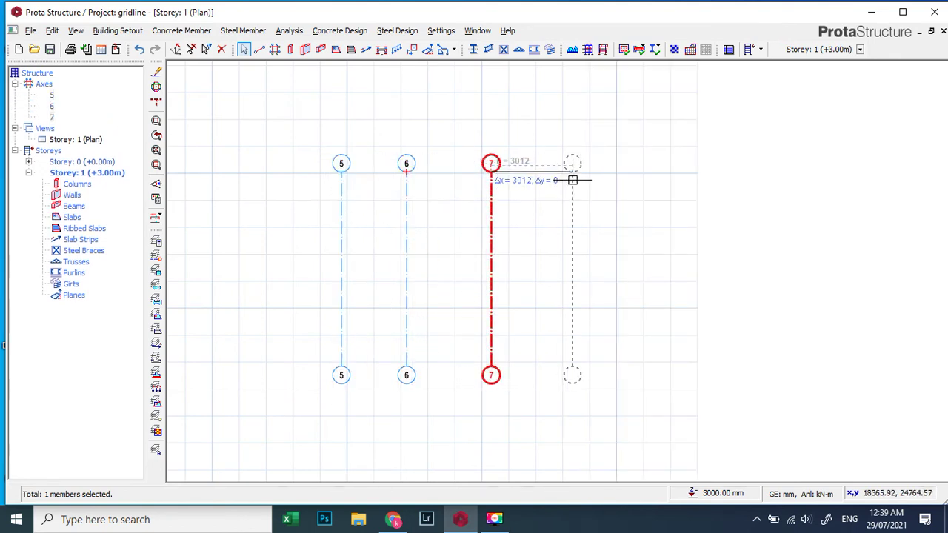
{"action": "left_click", "coordinate": [571, 183]}
Change the label of axis 6 to 4 in its axis properties.
{"action": "scroll", "coordinate": [411, 169], "scroll_direction": "up", "scroll_amount": 1}
{"action": "scroll", "coordinate": [411, 169], "scroll_direction": "up", "scroll_amount": 1}
{"action": "left_click", "coordinate": [411, 169]}
{"action": "right_click", "coordinate": [413, 165]}
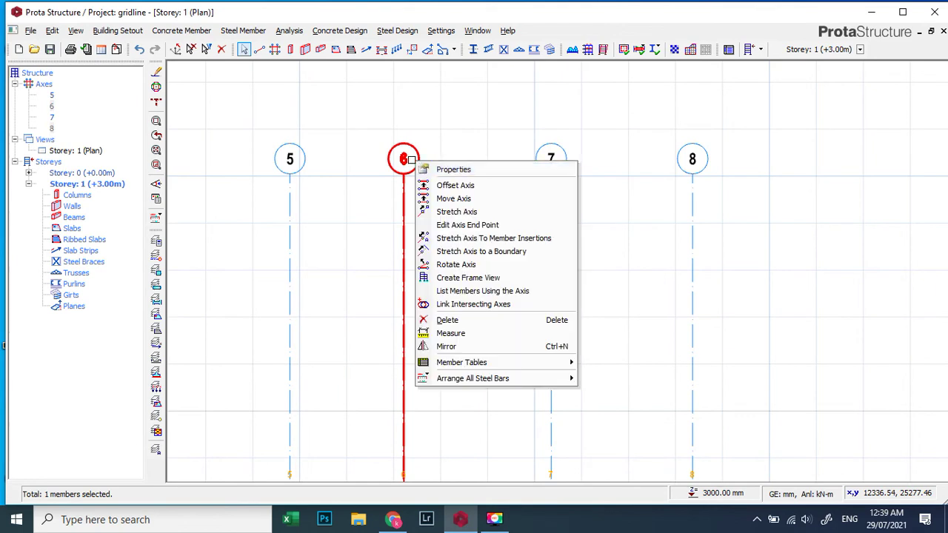
{"action": "left_click", "coordinate": [451, 170]}
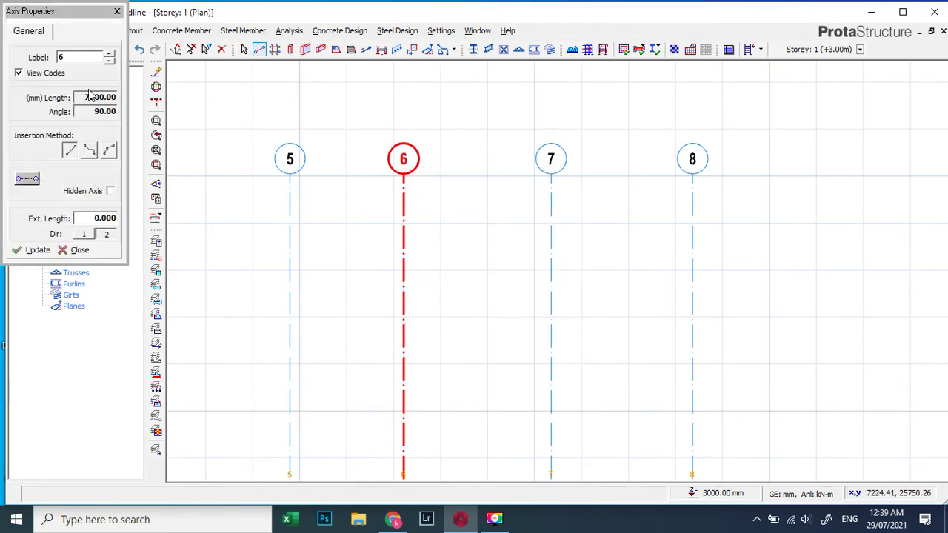
{"action": "double_click", "coordinate": [60, 58]}
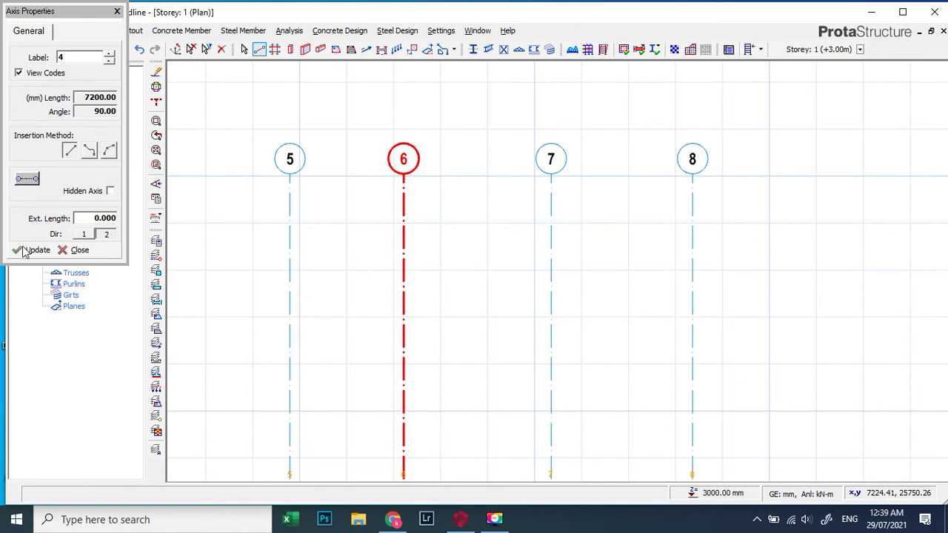
{"action": "left_click", "coordinate": [117, 12]}
Change the label of axis 7 to 3 in its axis properties.
{"action": "left_click", "coordinate": [549, 155]}
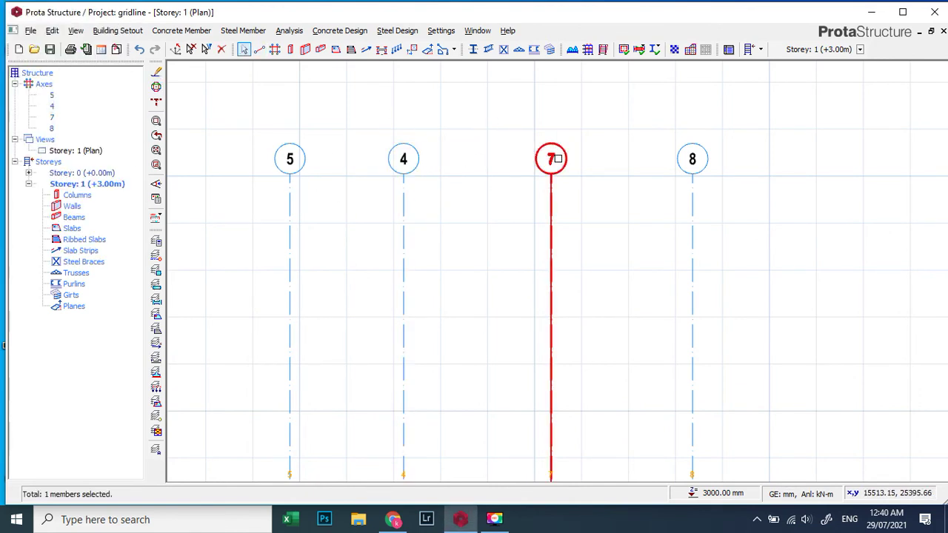
{"action": "right_click", "coordinate": [553, 155]}
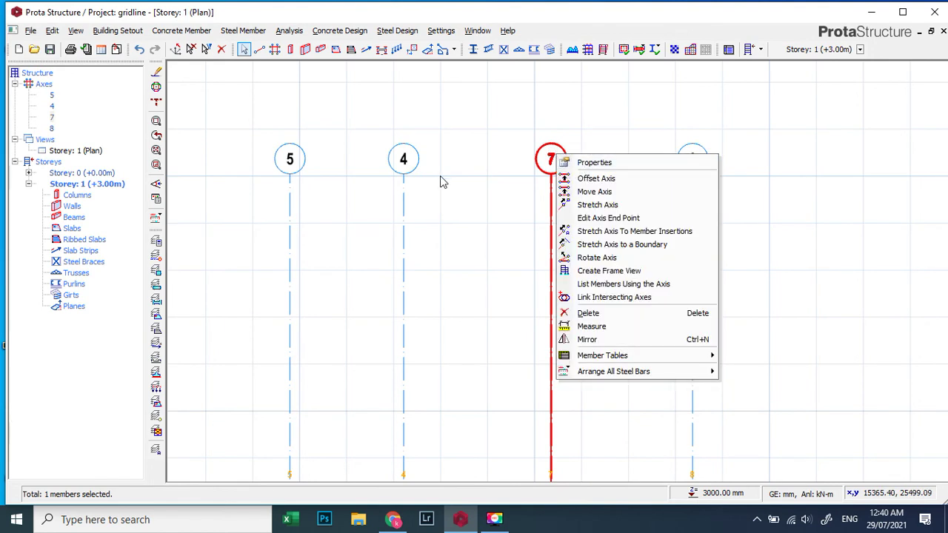
{"action": "left_click", "coordinate": [588, 162]}
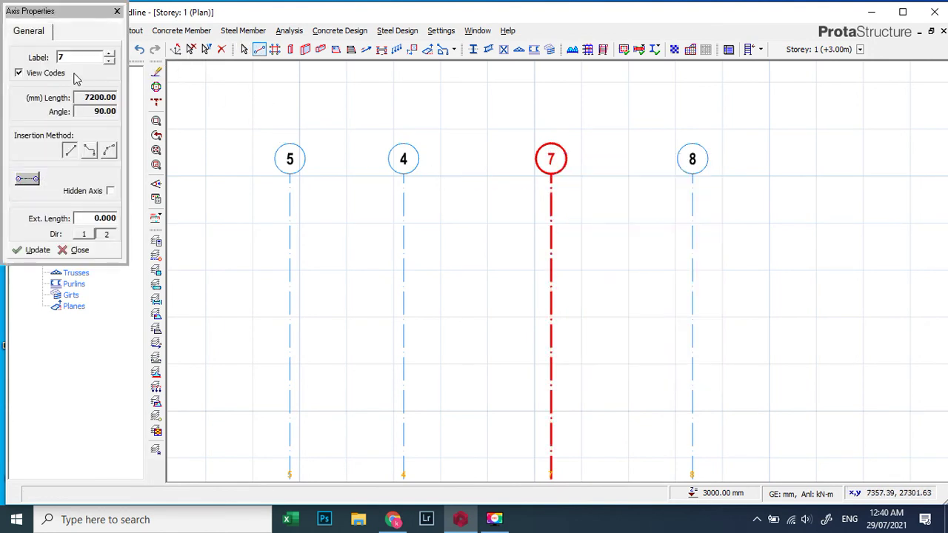
{"action": "double_click", "coordinate": [71, 58]}
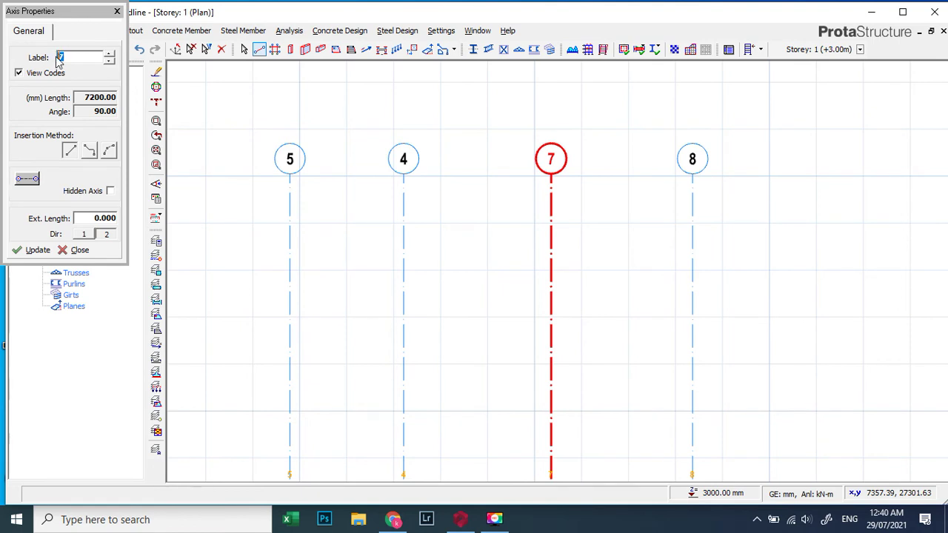
{"action": "type", "text": "3"}
{"action": "left_click", "coordinate": [117, 11]}
Change the label of axis 8 to 2 in its axis properties.
{"action": "left_click", "coordinate": [696, 158]}
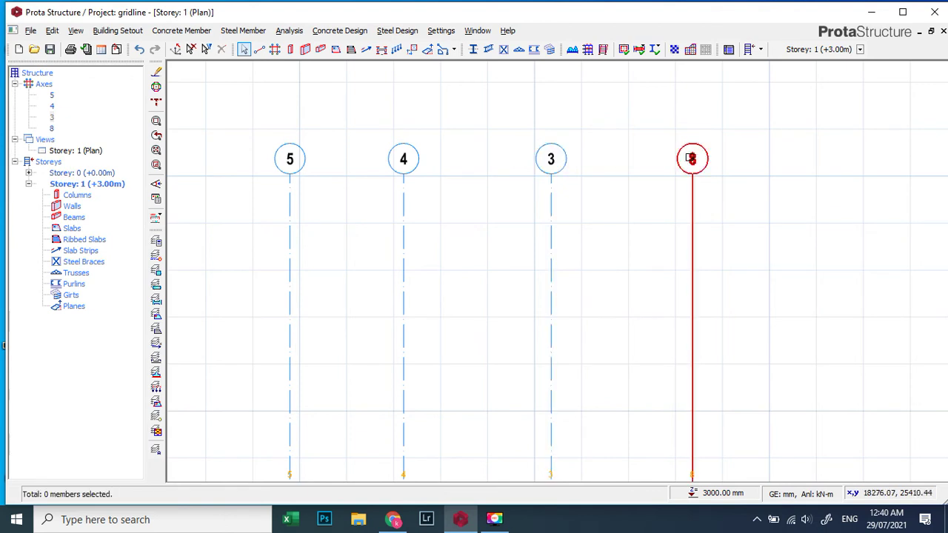
{"action": "right_click", "coordinate": [696, 159]}
{"action": "left_click", "coordinate": [733, 166]}
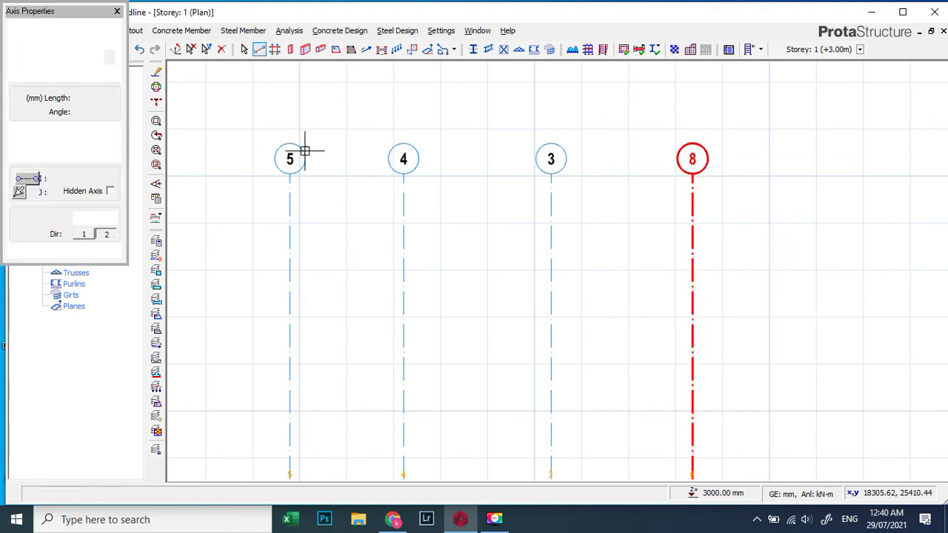
{"action": "left_click_drag", "start_coordinate": [74, 63], "coordinate": [44, 57]}
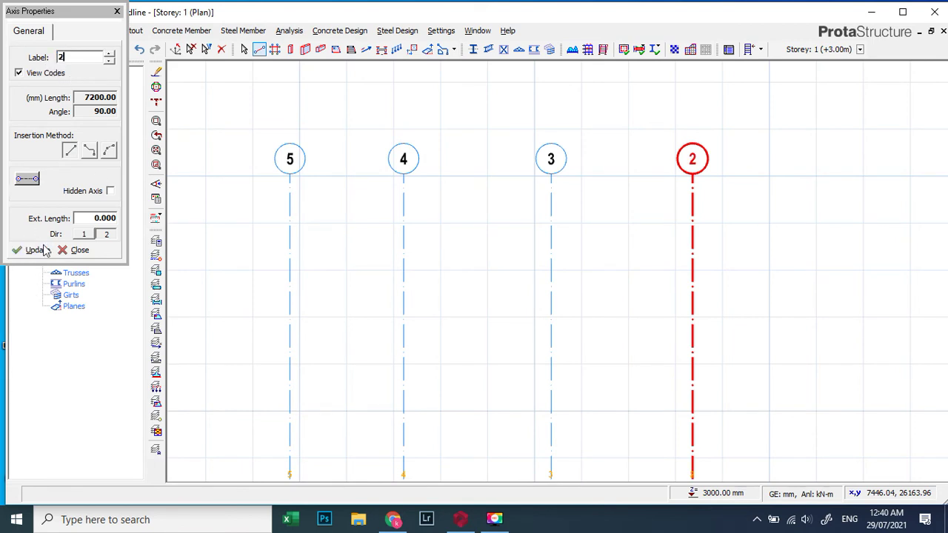
{"action": "left_click", "coordinate": [117, 12]}
Delete the four vertical axes 5, 4, 3 and 2 together.
{"action": "scroll", "coordinate": [389, 182], "scroll_direction": "down", "scroll_amount": 3}
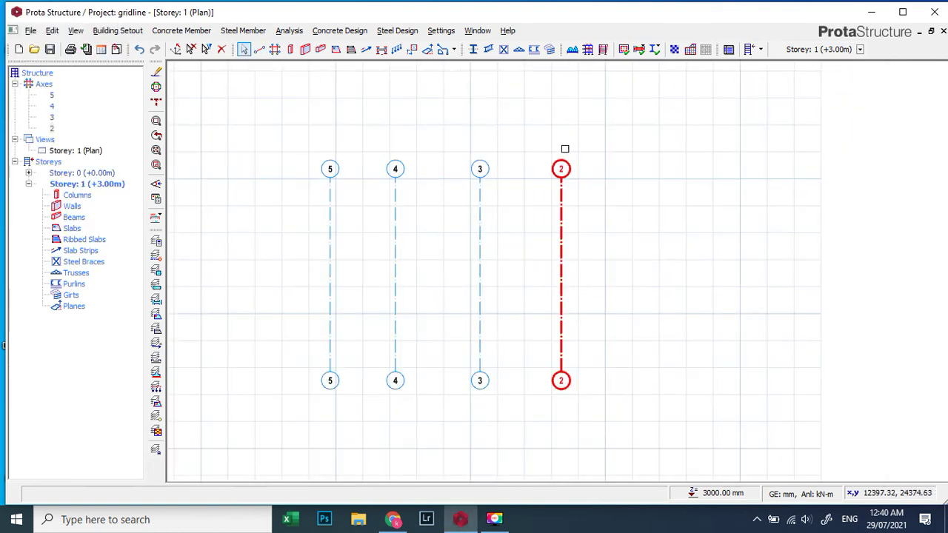
{"action": "left_click_drag", "start_coordinate": [594, 137], "coordinate": [271, 253]}
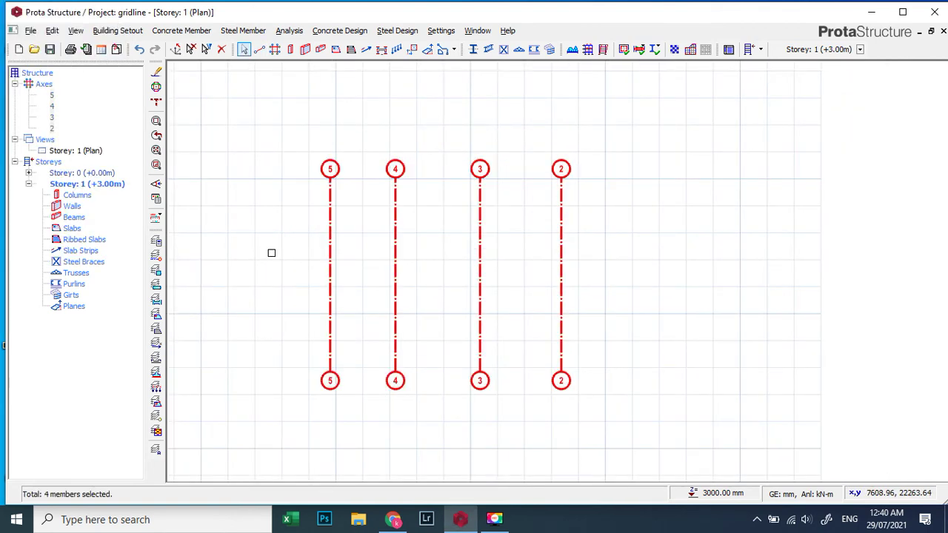
{"action": "left_click", "coordinate": [527, 122]}
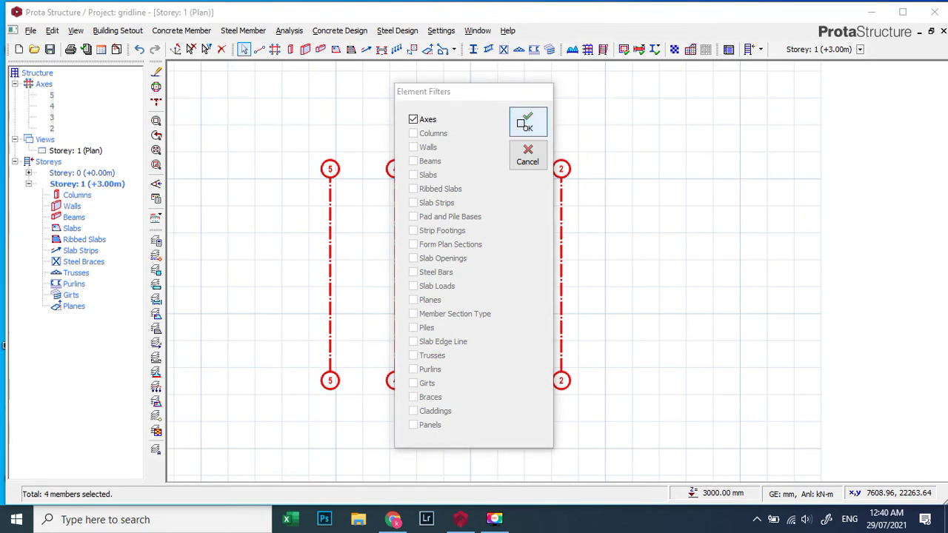
Generate an orthogonal axis grid starting at labels A and 1, with 5000*3 spacing and 2000 mm extensions in both directions.
{"action": "left_click", "coordinate": [276, 51]}
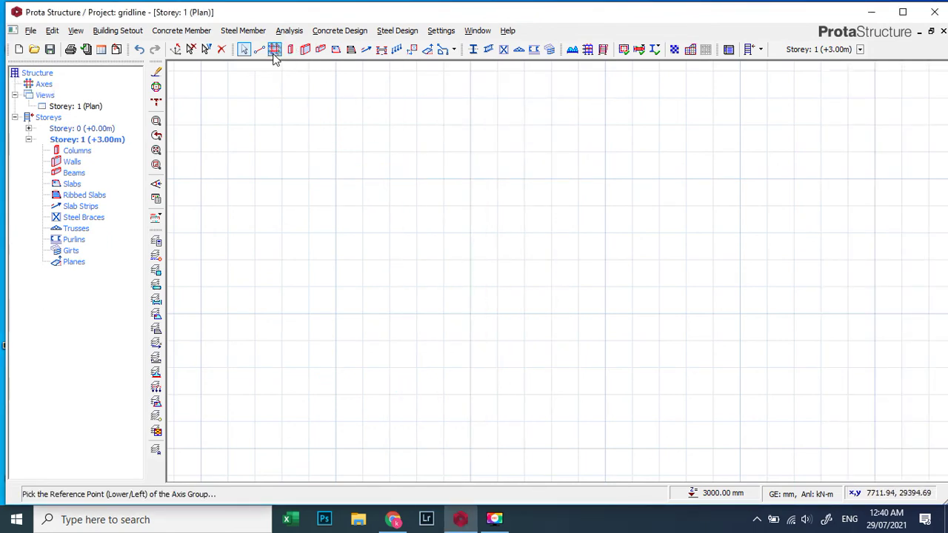
{"action": "left_click", "coordinate": [442, 229]}
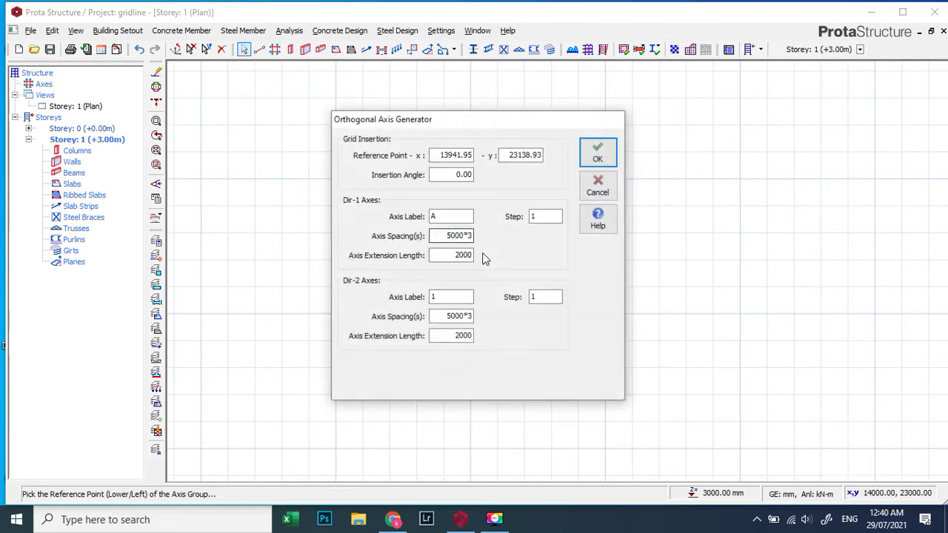
{"action": "left_click", "coordinate": [602, 153]}
{"action": "scroll", "coordinate": [462, 307], "scroll_direction": "down", "scroll_amount": 3}
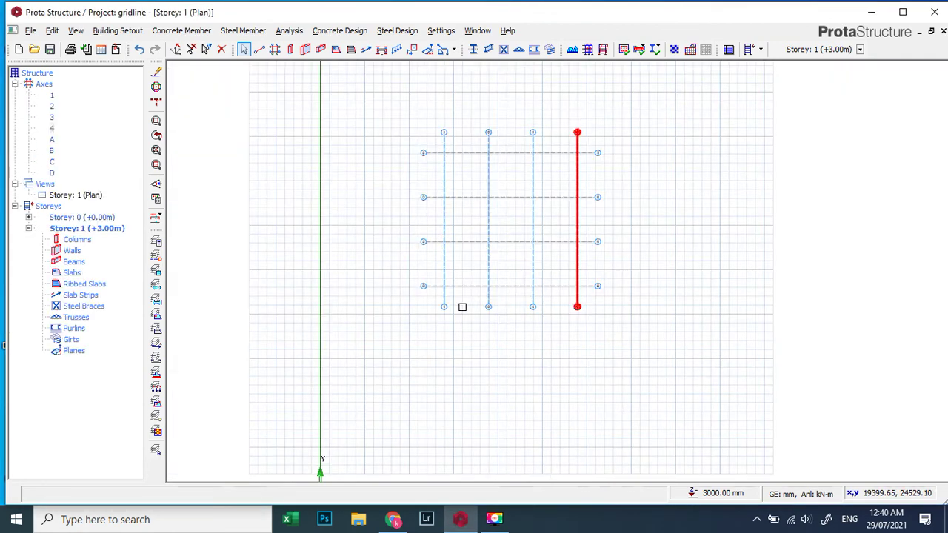
{"action": "scroll", "coordinate": [460, 137], "scroll_direction": "up", "scroll_amount": 3}
{"action": "scroll", "coordinate": [417, 174], "scroll_direction": "down", "scroll_amount": 1}
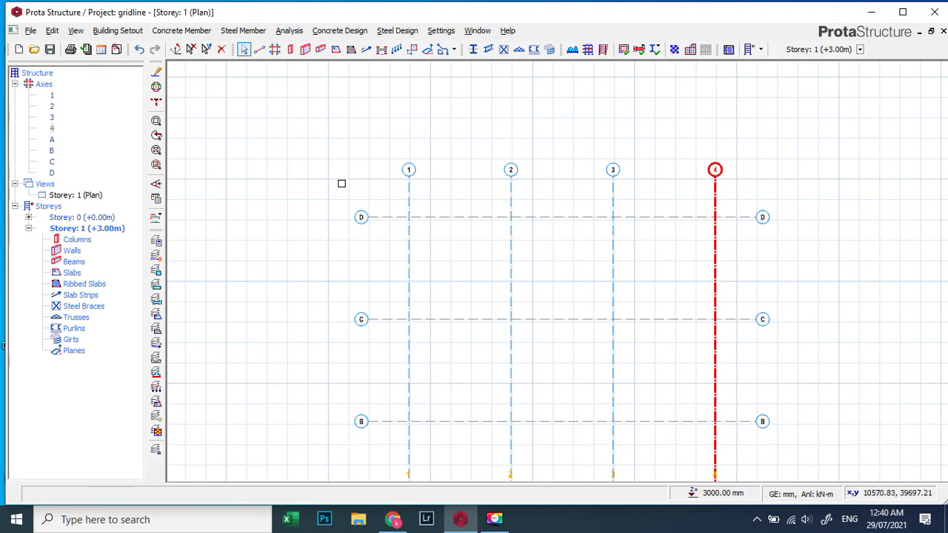
{"action": "scroll", "coordinate": [371, 307], "scroll_direction": "down", "scroll_amount": 3}
{"action": "scroll", "coordinate": [374, 164], "scroll_direction": "up", "scroll_amount": 2}
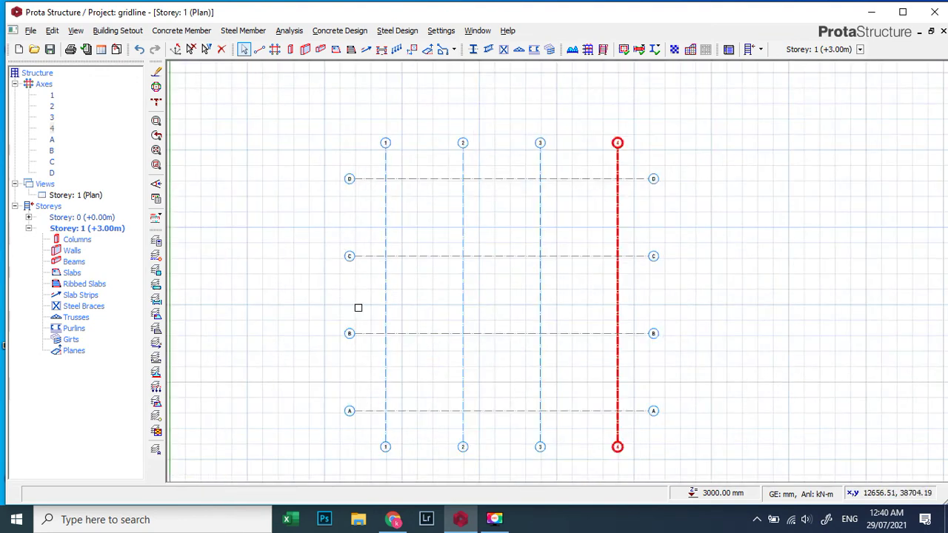
{"action": "scroll", "coordinate": [342, 419], "scroll_direction": "up", "scroll_amount": 1}
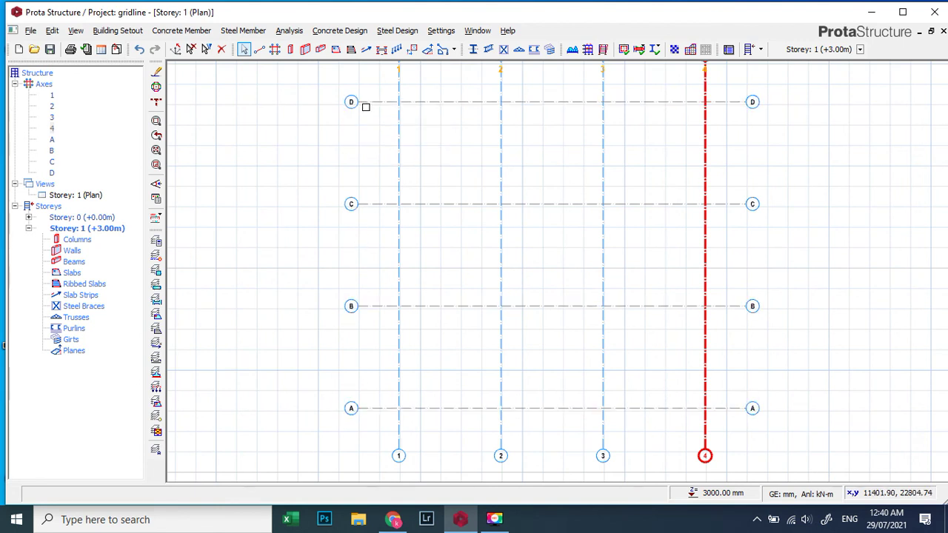
Change the label of horizontal axis A to A1 in its axis properties.
{"action": "scroll", "coordinate": [352, 406], "scroll_direction": "up", "scroll_amount": 2}
{"action": "left_click", "coordinate": [350, 400]}
{"action": "right_click", "coordinate": [350, 400]}
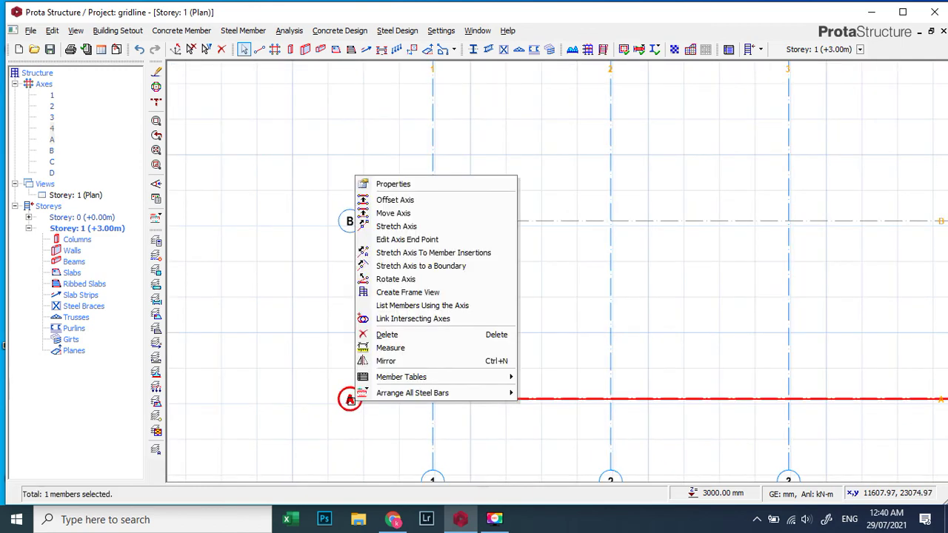
{"action": "left_click", "coordinate": [304, 185]}
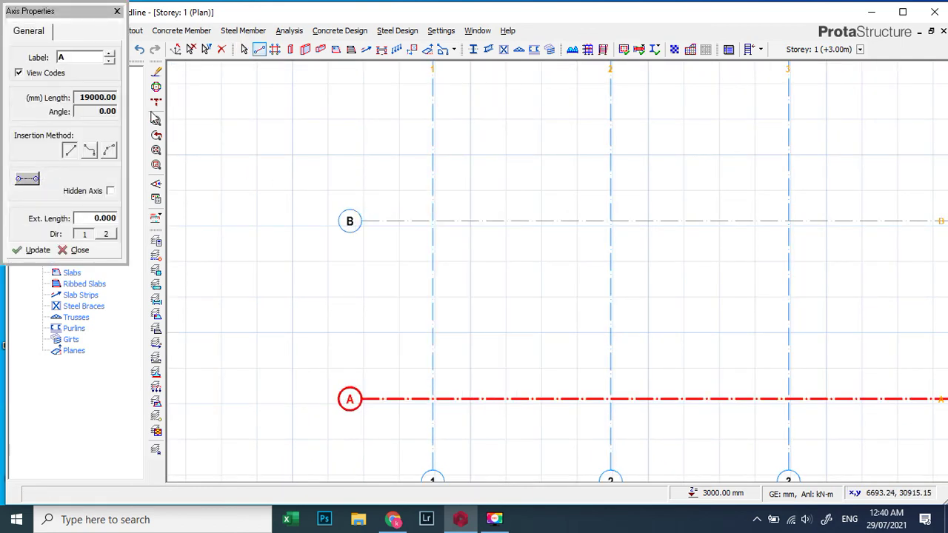
{"action": "left_click", "coordinate": [97, 59]}
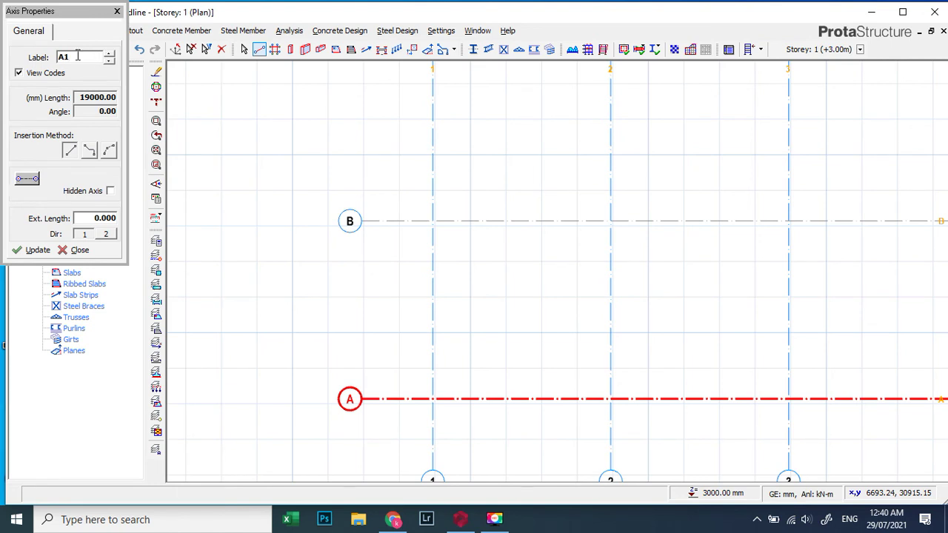
{"action": "type", "text": "A1"}
{"action": "left_click", "coordinate": [32, 250]}
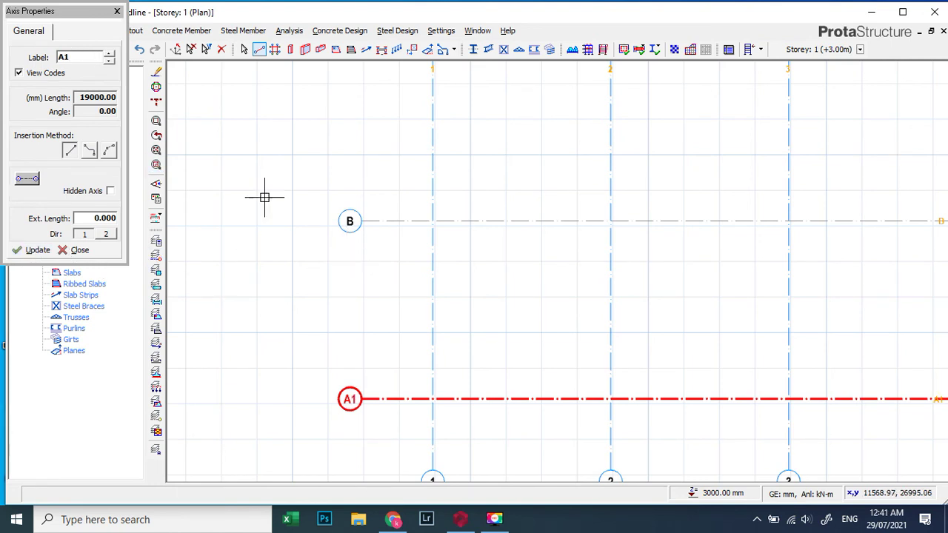
{"action": "left_click", "coordinate": [117, 11]}
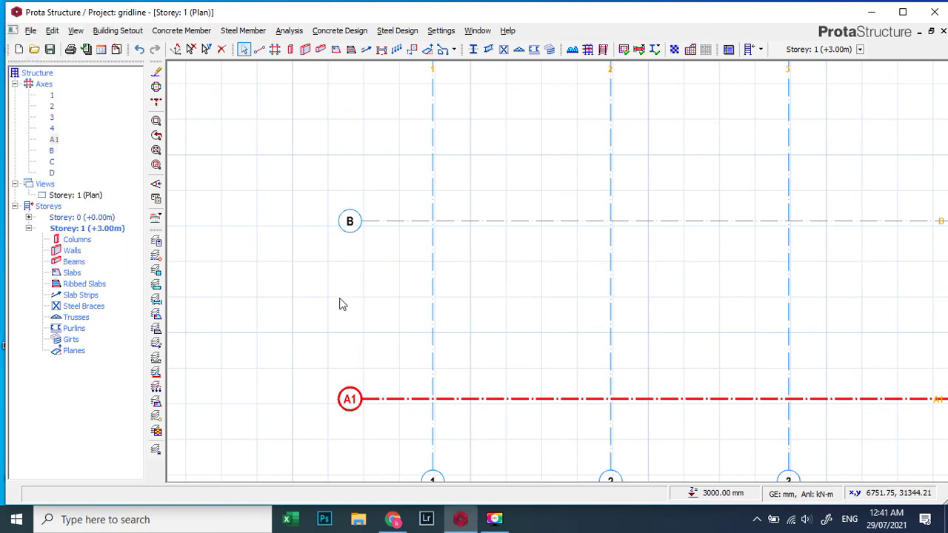
Change the label of horizontal axis D to A in its axis properties.
{"action": "scroll", "coordinate": [343, 304], "scroll_direction": "down", "scroll_amount": 3}
{"action": "scroll", "coordinate": [368, 176], "scroll_direction": "up", "scroll_amount": 3}
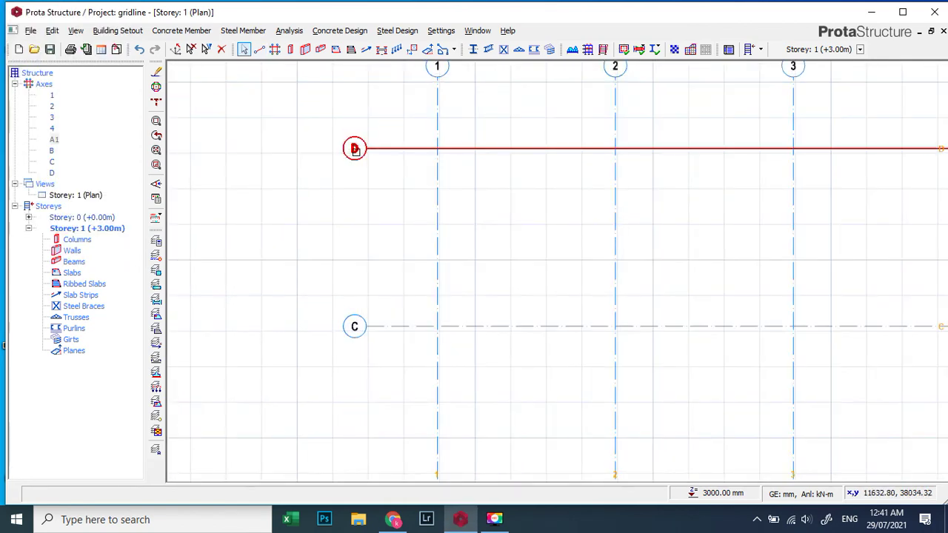
{"action": "right_click", "coordinate": [355, 148]}
{"action": "left_click", "coordinate": [385, 158]}
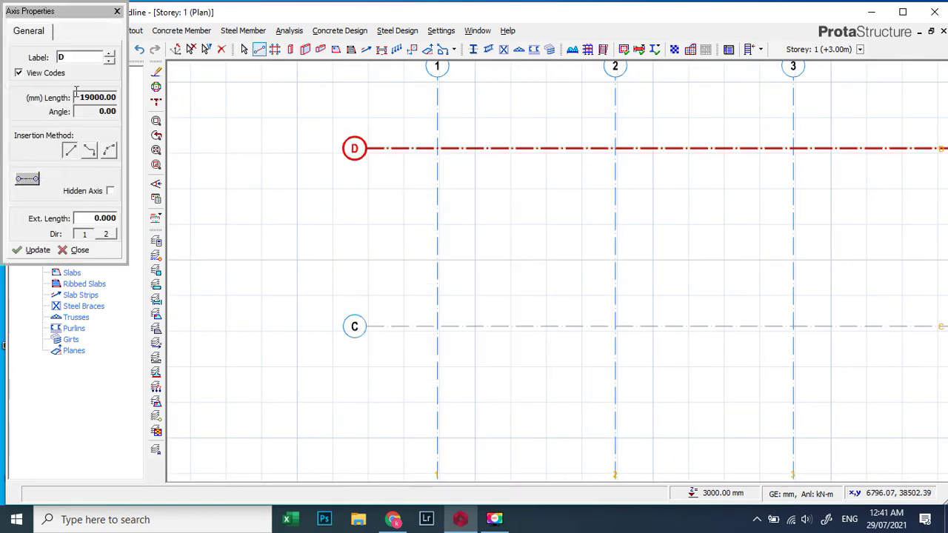
{"action": "double_click", "coordinate": [65, 57]}
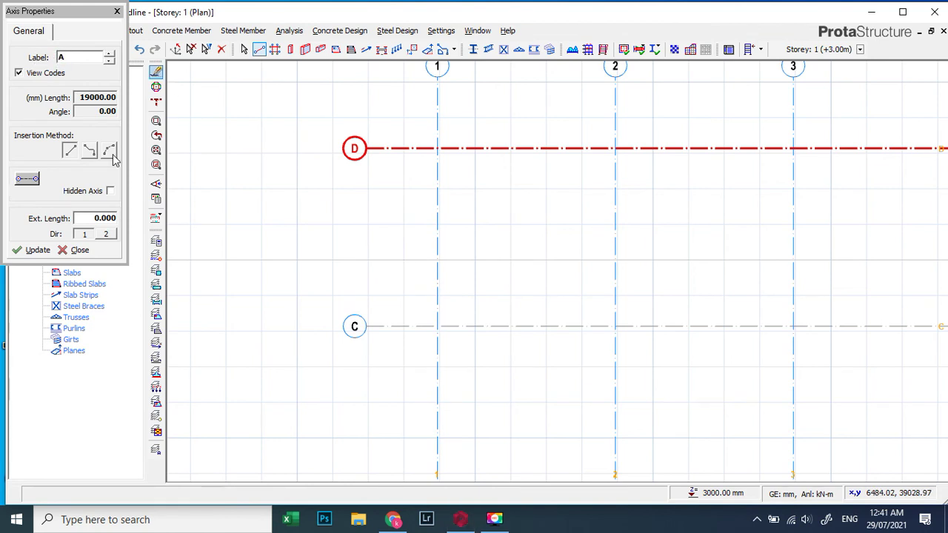
{"action": "left_click", "coordinate": [35, 250]}
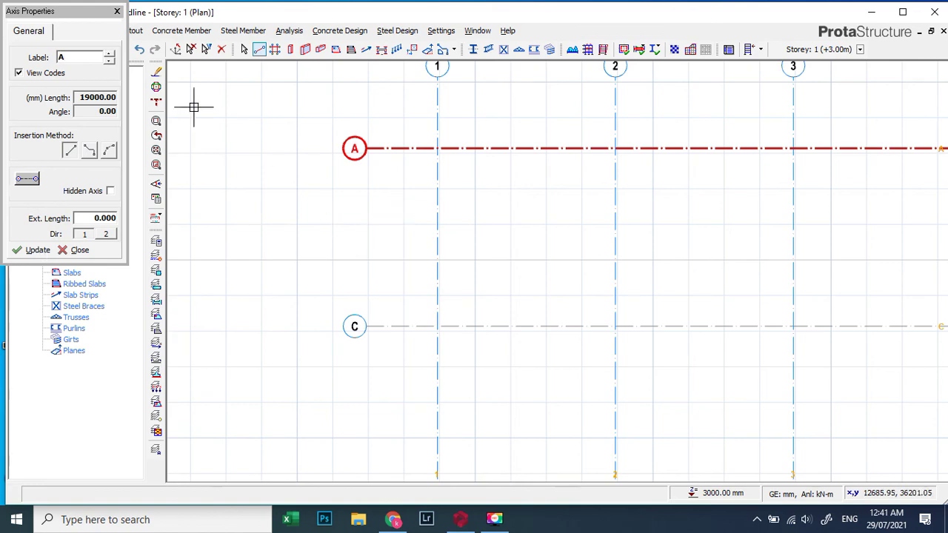
{"action": "left_click", "coordinate": [117, 11]}
Examine the orthogonal grid's axis labels in the plan, including the details of vertical axis 4 and horizontal axis A.
{"action": "scroll", "coordinate": [439, 189], "scroll_direction": "down", "scroll_amount": 1}
{"action": "scroll", "coordinate": [439, 189], "scroll_direction": "down", "scroll_amount": 2}
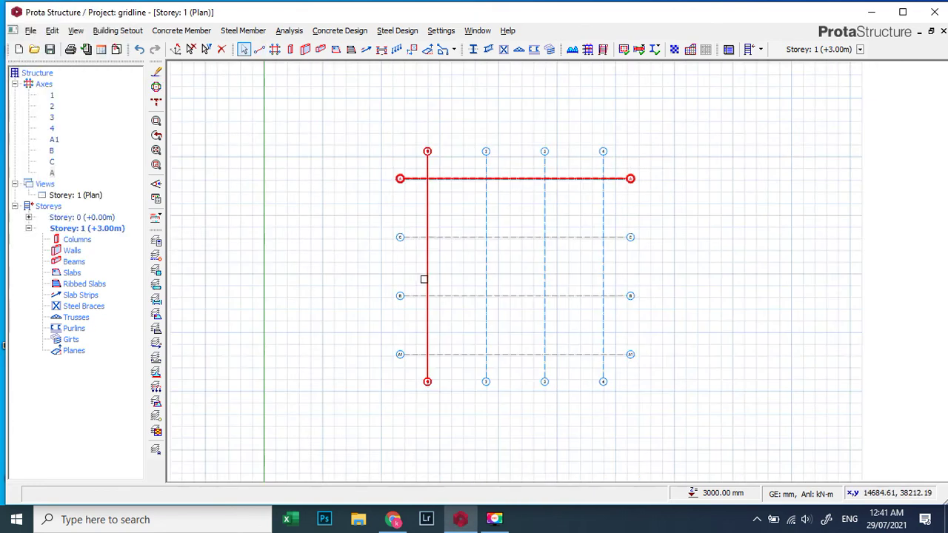
{"action": "scroll", "coordinate": [496, 184], "scroll_direction": "up", "scroll_amount": 2}
{"action": "scroll", "coordinate": [484, 155], "scroll_direction": "down", "scroll_amount": 2}
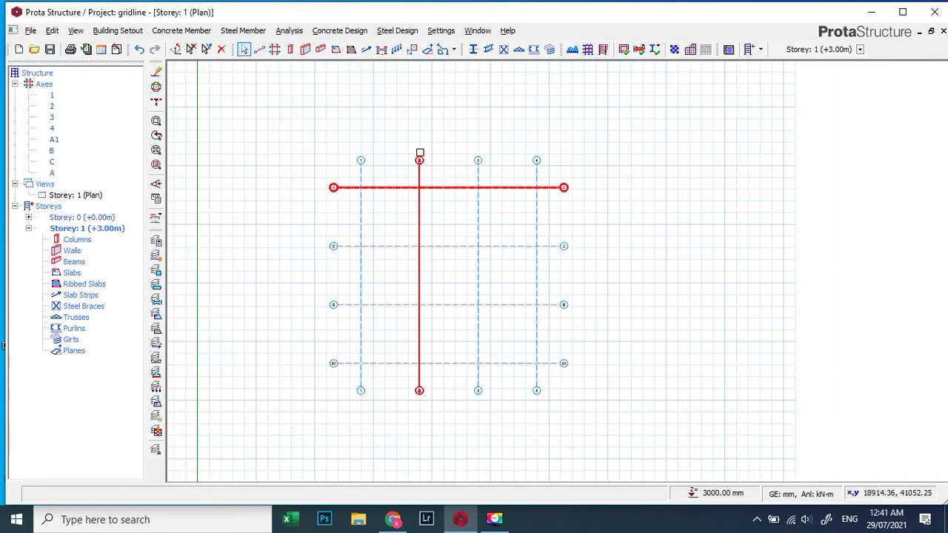
{"action": "scroll", "coordinate": [374, 153], "scroll_direction": "up", "scroll_amount": 2}
{"action": "scroll", "coordinate": [366, 170], "scroll_direction": "up", "scroll_amount": 1}
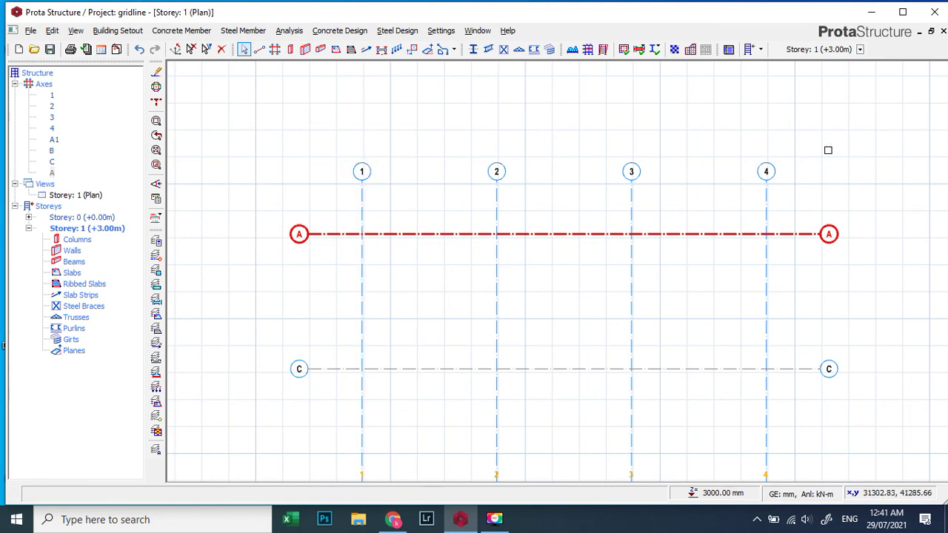
{"action": "mouse_move", "coordinate": [770, 175]}
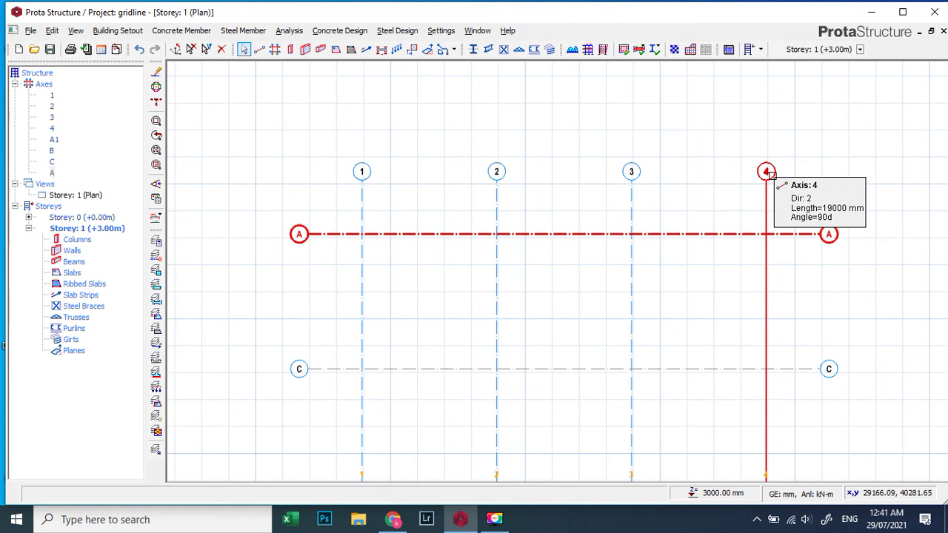
{"action": "mouse_move", "coordinate": [496, 172]}
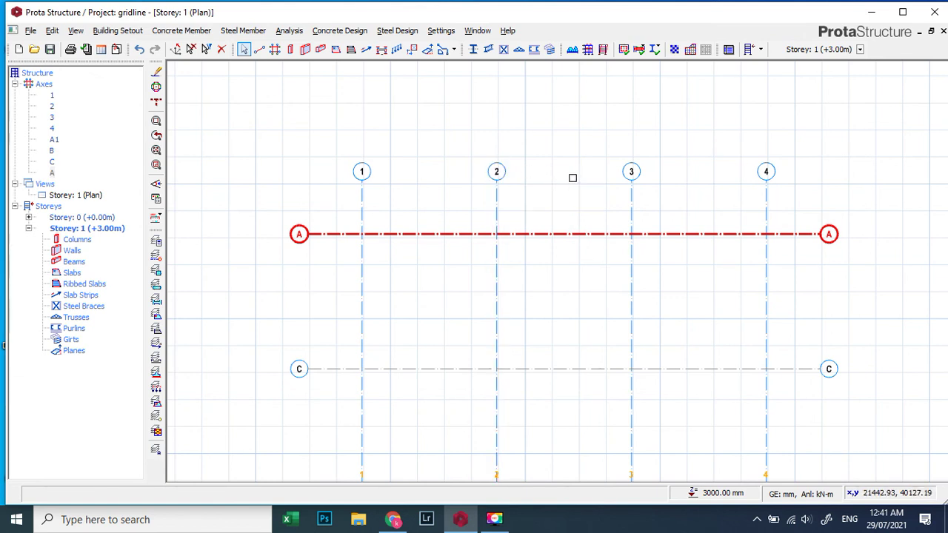
{"action": "scroll", "coordinate": [565, 177], "scroll_direction": "down", "scroll_amount": 1}
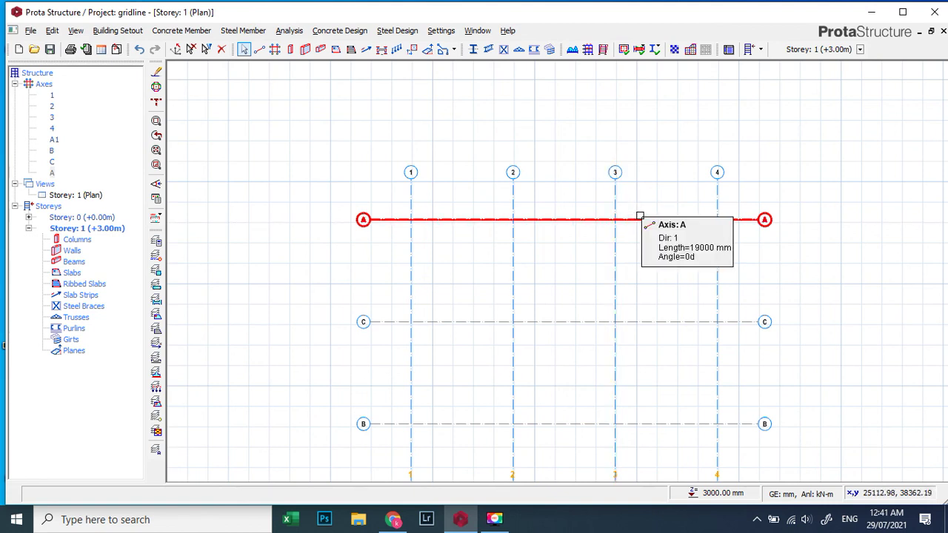
{"action": "left_click", "coordinate": [639, 216]}
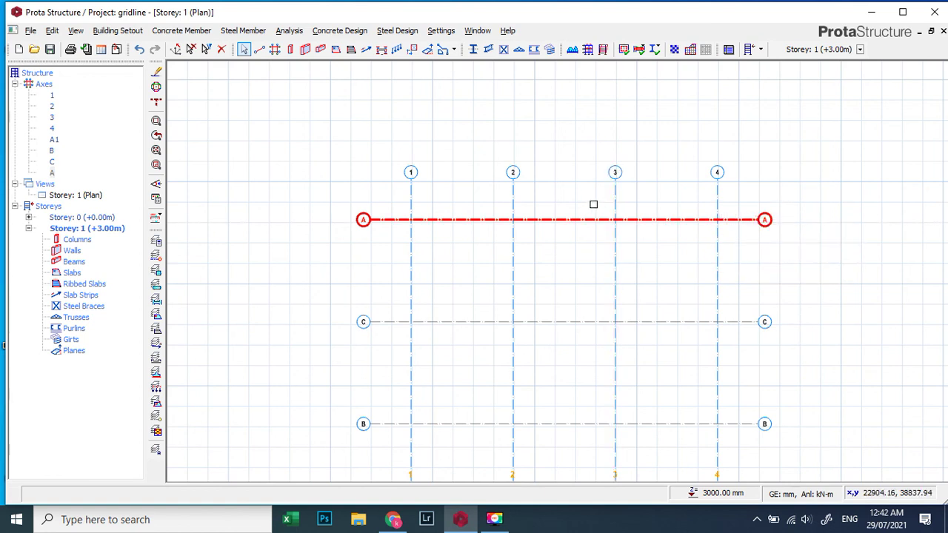
{"action": "scroll", "coordinate": [593, 204], "scroll_direction": "down", "scroll_amount": 1}
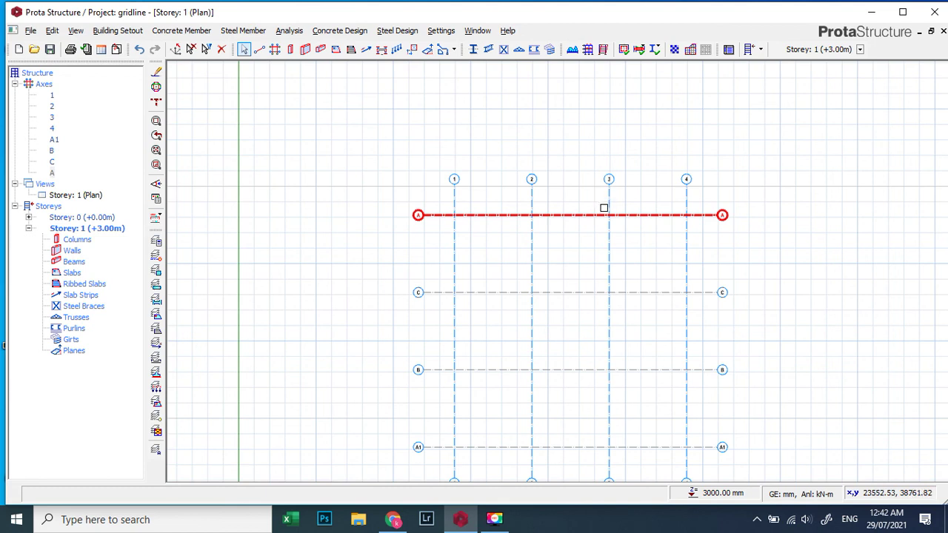
{"action": "mouse_move", "coordinate": [621, 215]}
{"action": "scroll", "coordinate": [784, 235], "scroll_direction": "up", "scroll_amount": 1}
{"action": "scroll", "coordinate": [636, 192], "scroll_direction": "down", "scroll_amount": 2}
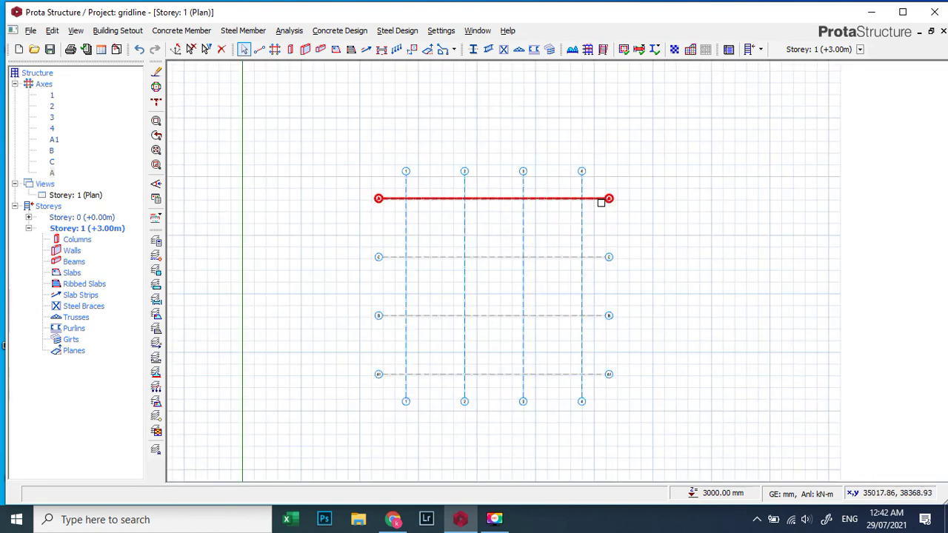
{"action": "left_click", "coordinate": [519, 194]}
{"action": "scroll", "coordinate": [540, 197], "scroll_direction": "down", "scroll_amount": 1}
{"action": "left_click", "coordinate": [540, 197]}
{"action": "scroll", "coordinate": [632, 235], "scroll_direction": "up", "scroll_amount": 1}
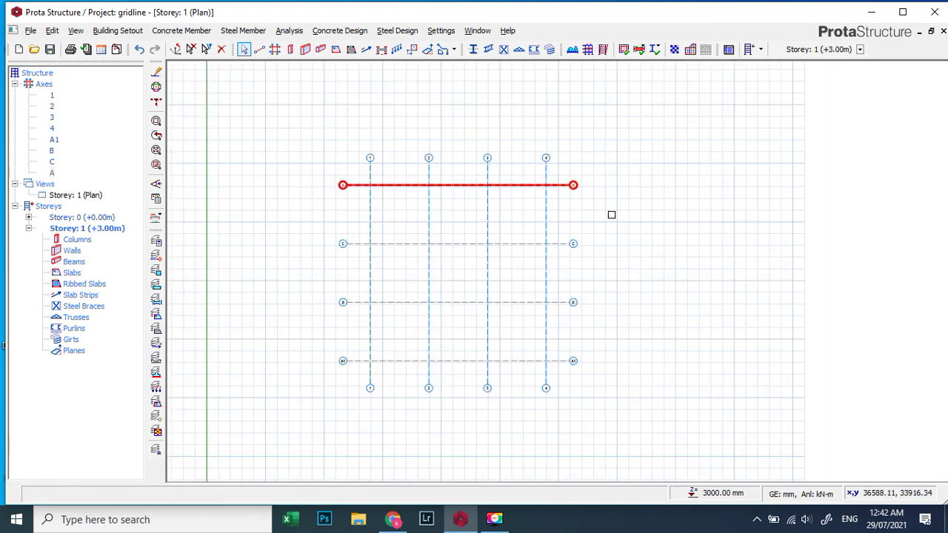